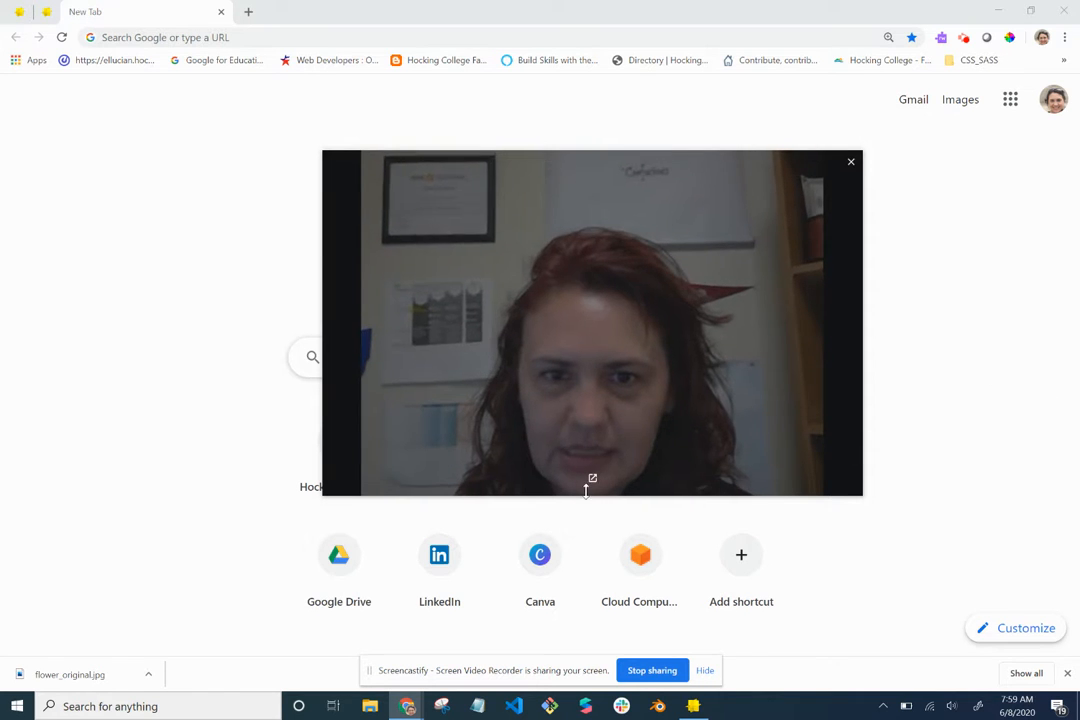
Switch from the browser to the Lens Studio home screen.
click(592, 480)
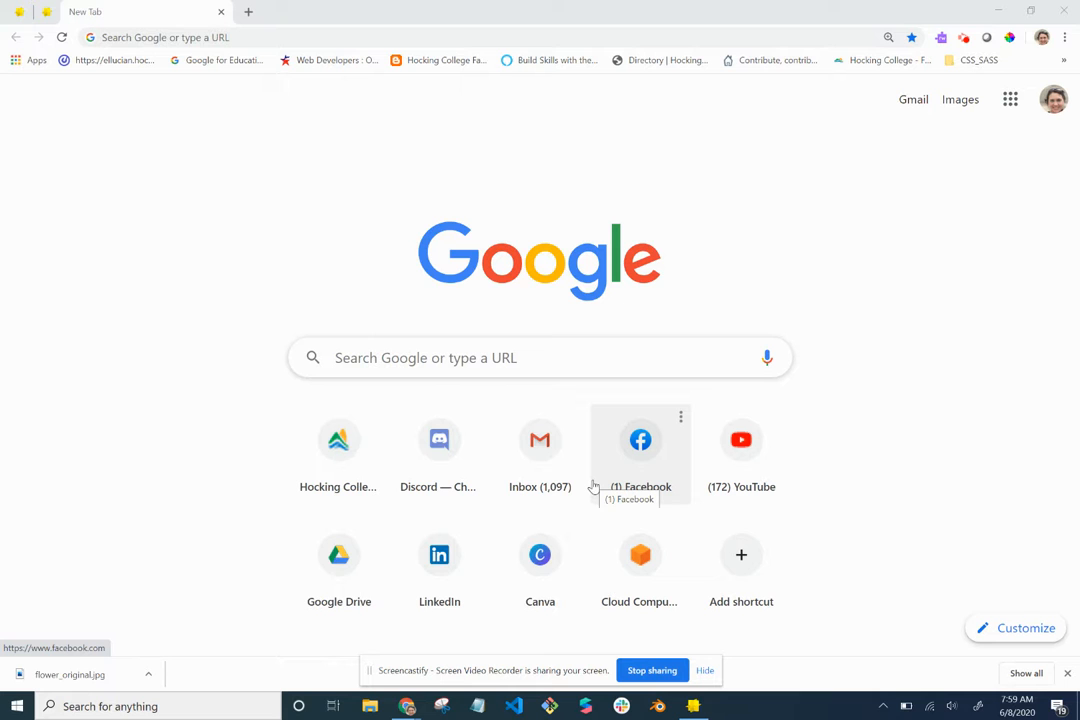
click(694, 706)
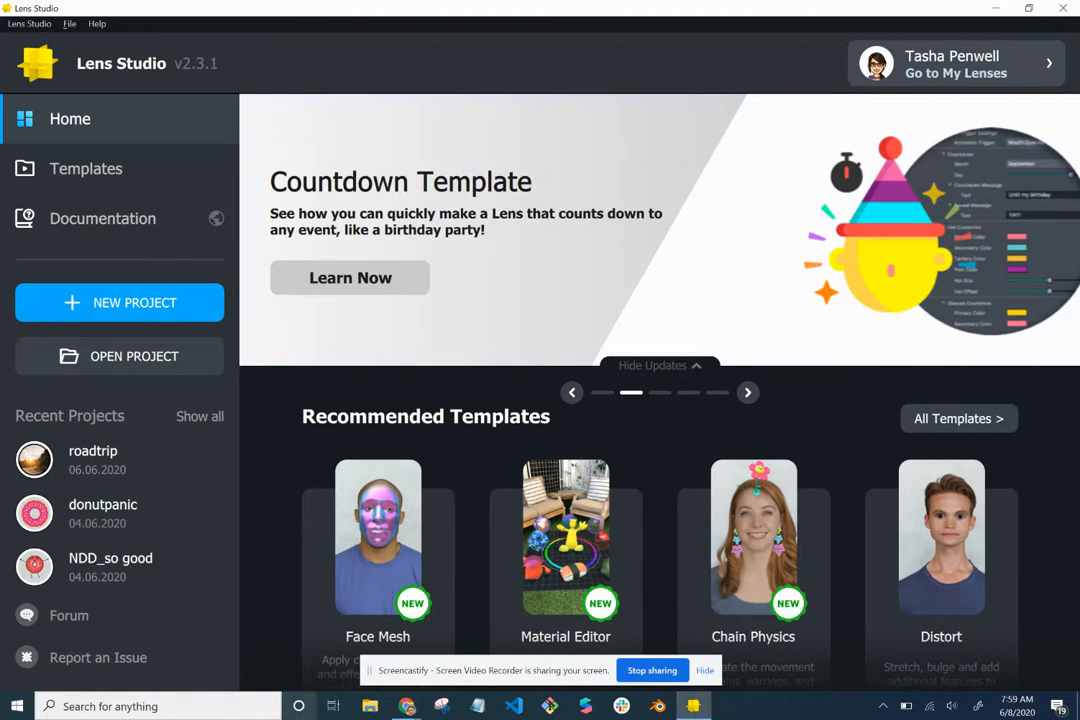
click(131, 312)
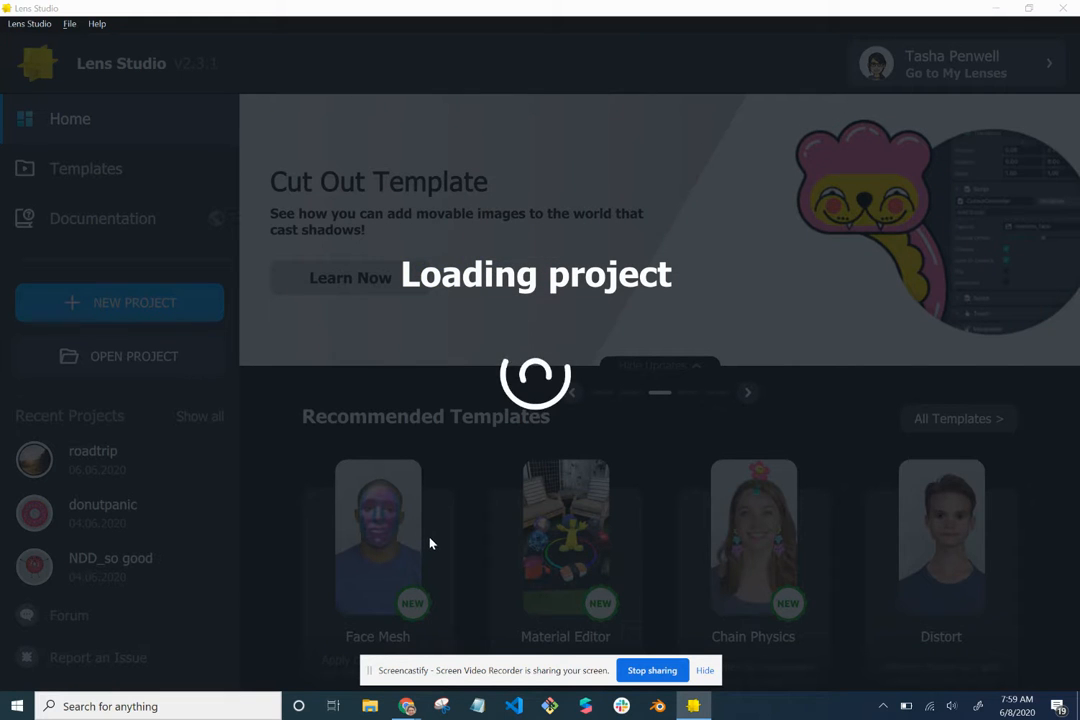
mouse_move(407, 706)
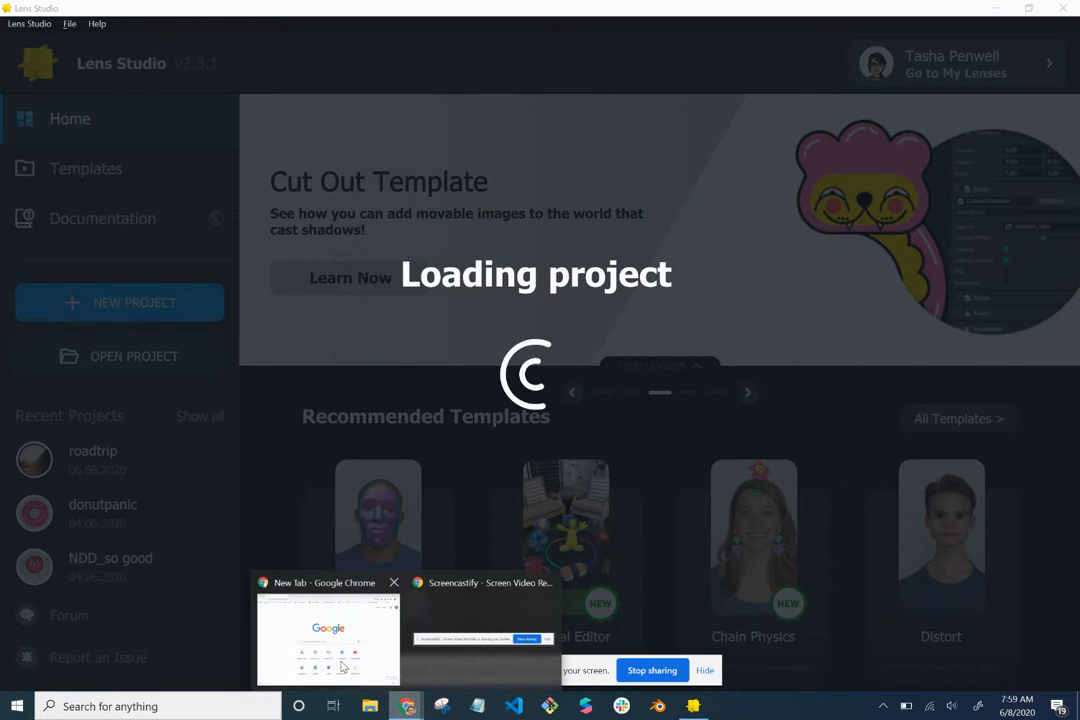
click(330, 630)
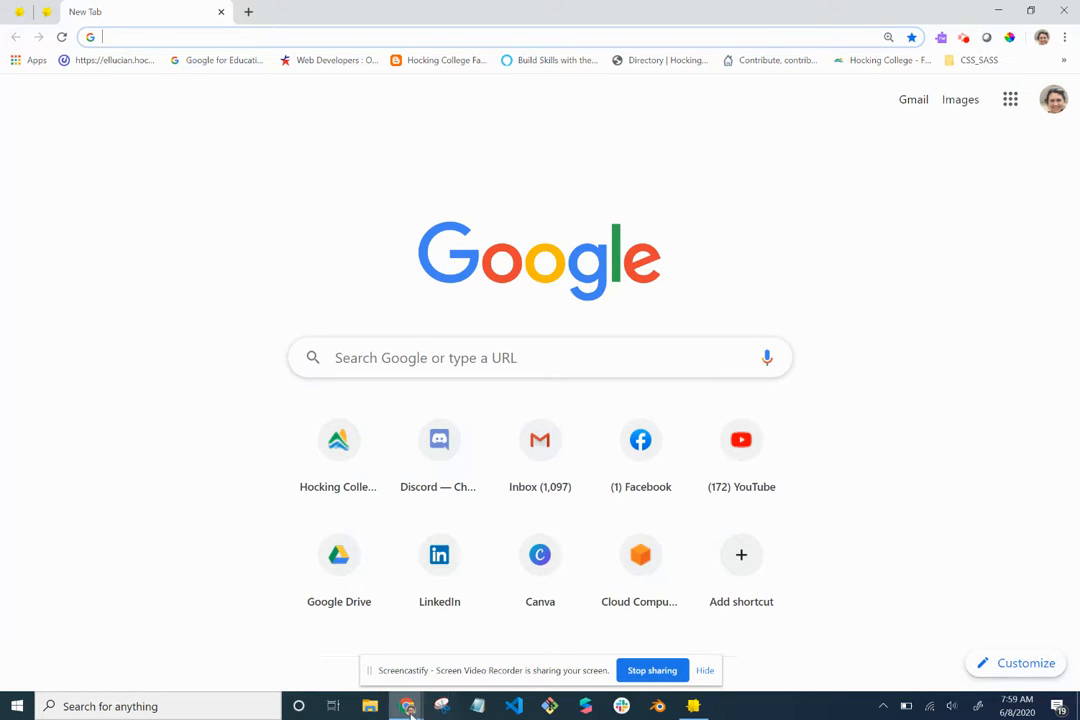
mouse_move(407, 706)
mouse_move(451, 670)
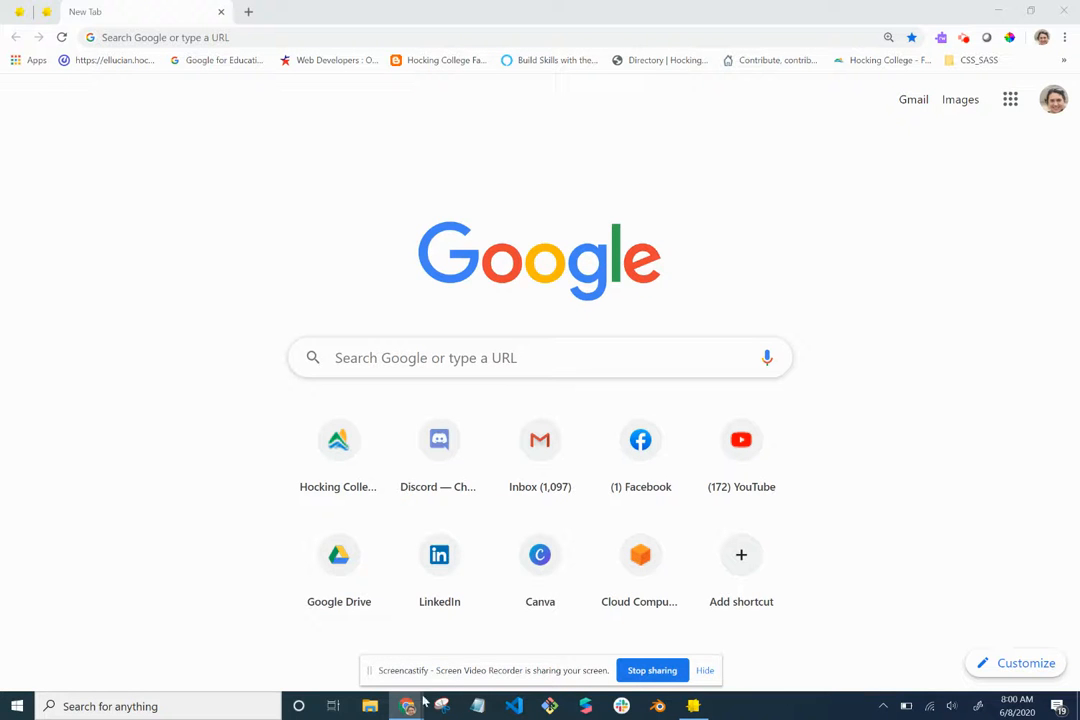
click(303, 670)
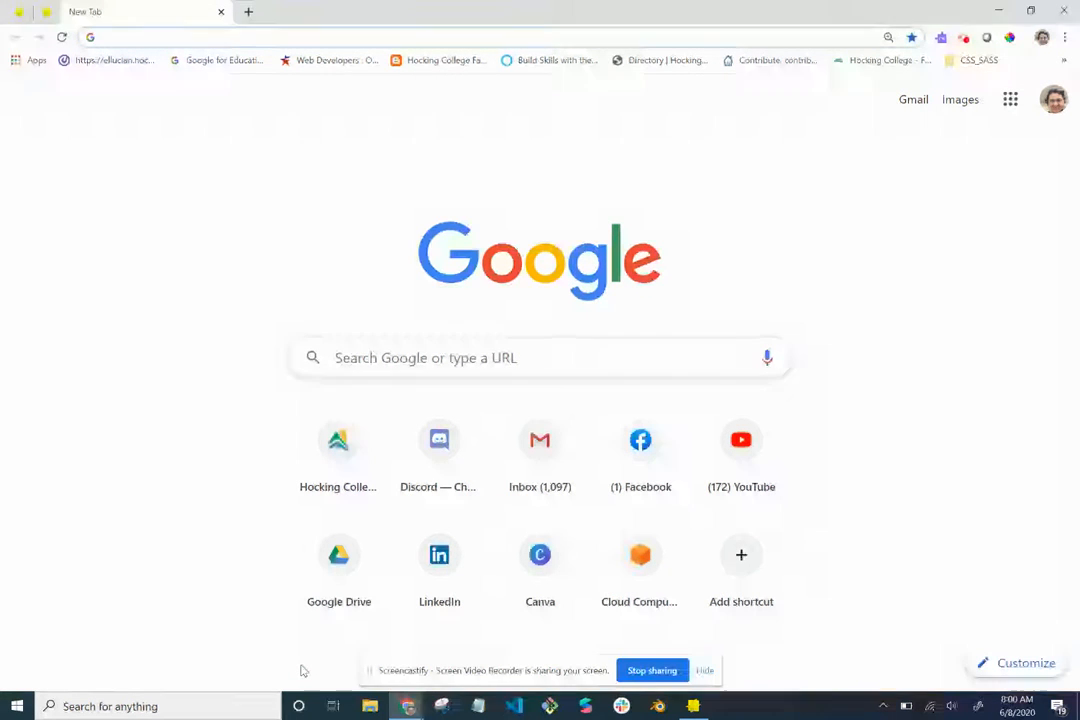
click(693, 706)
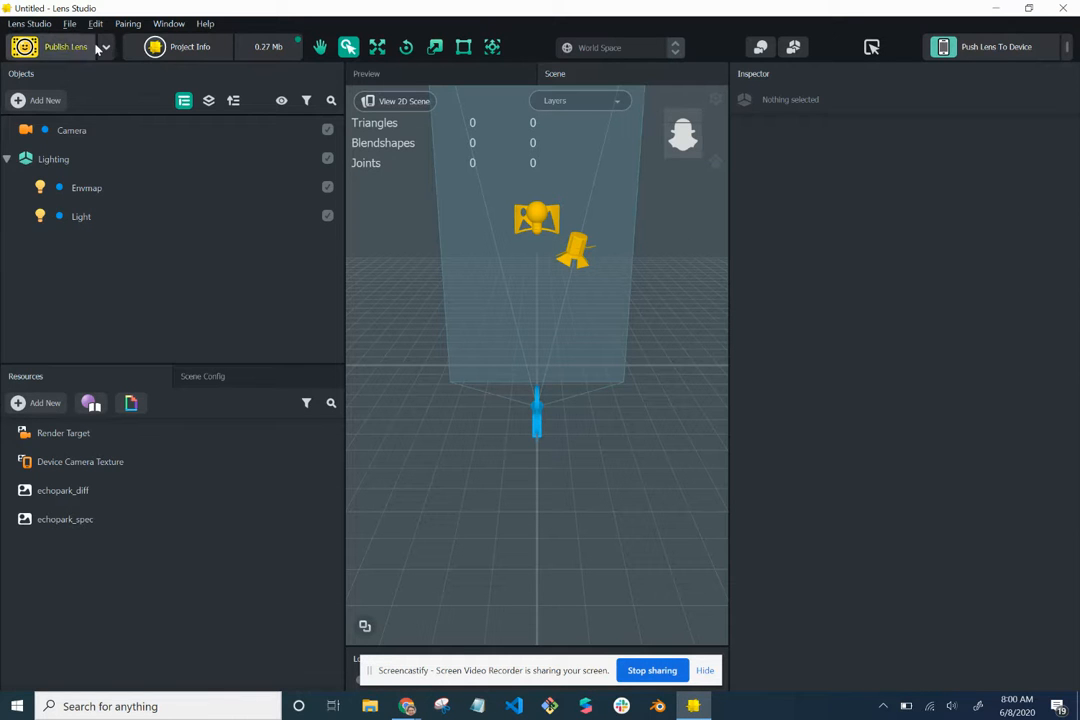
click(68, 25)
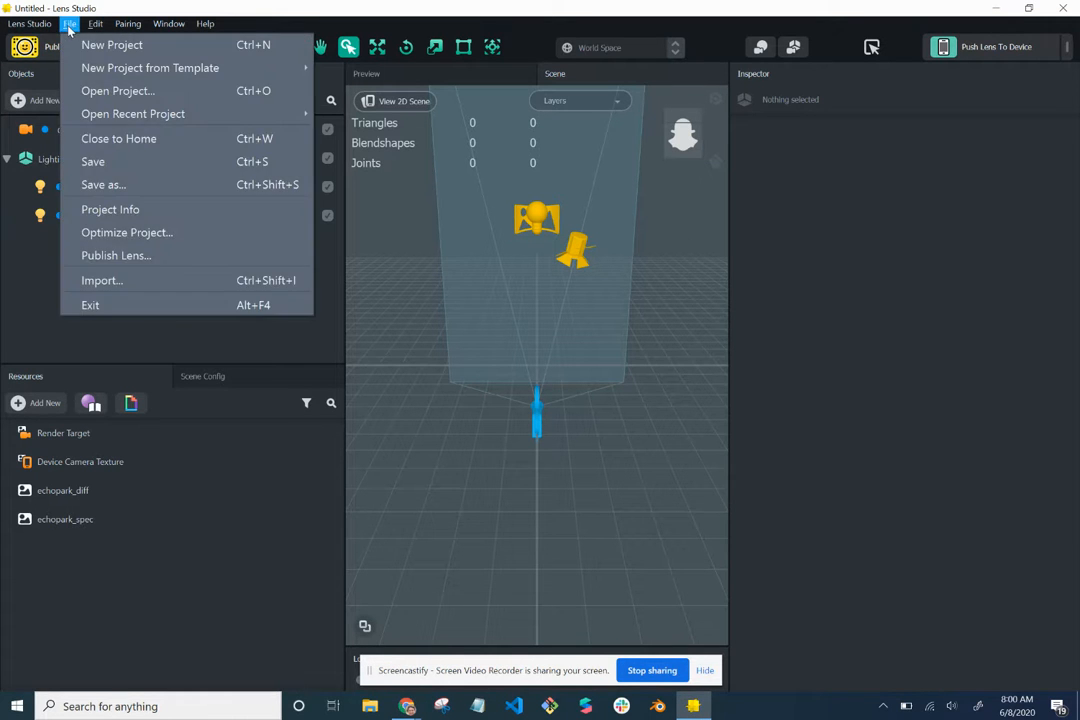
click(119, 139)
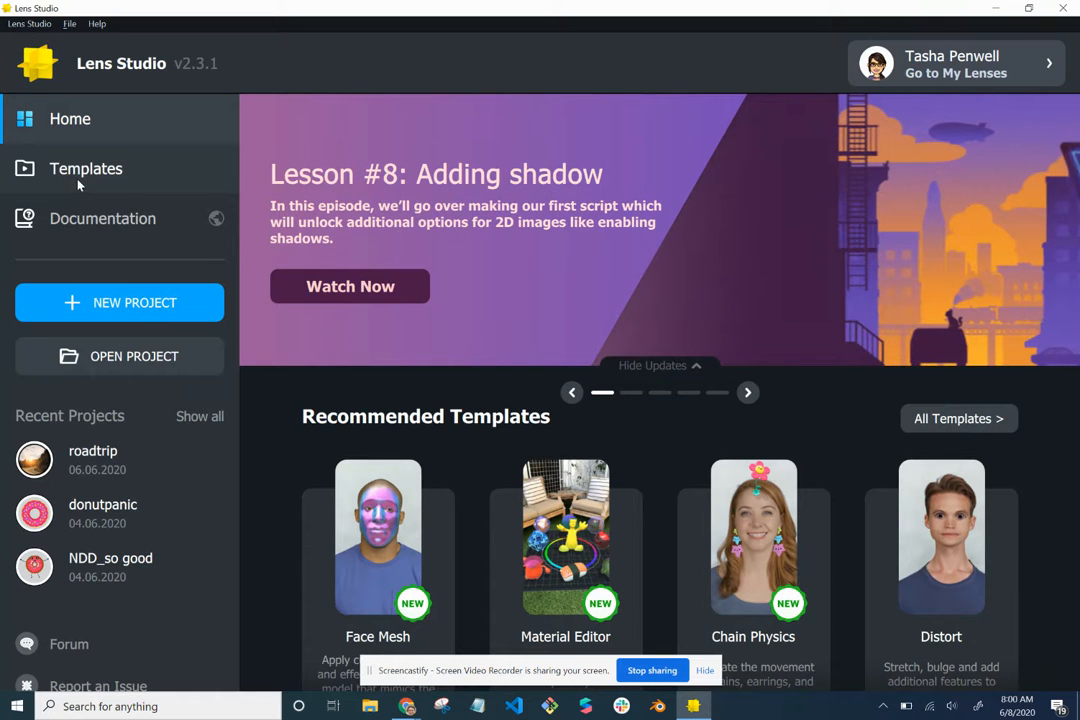
Start a new project from the Cutout template after reading its description.
click(82, 177)
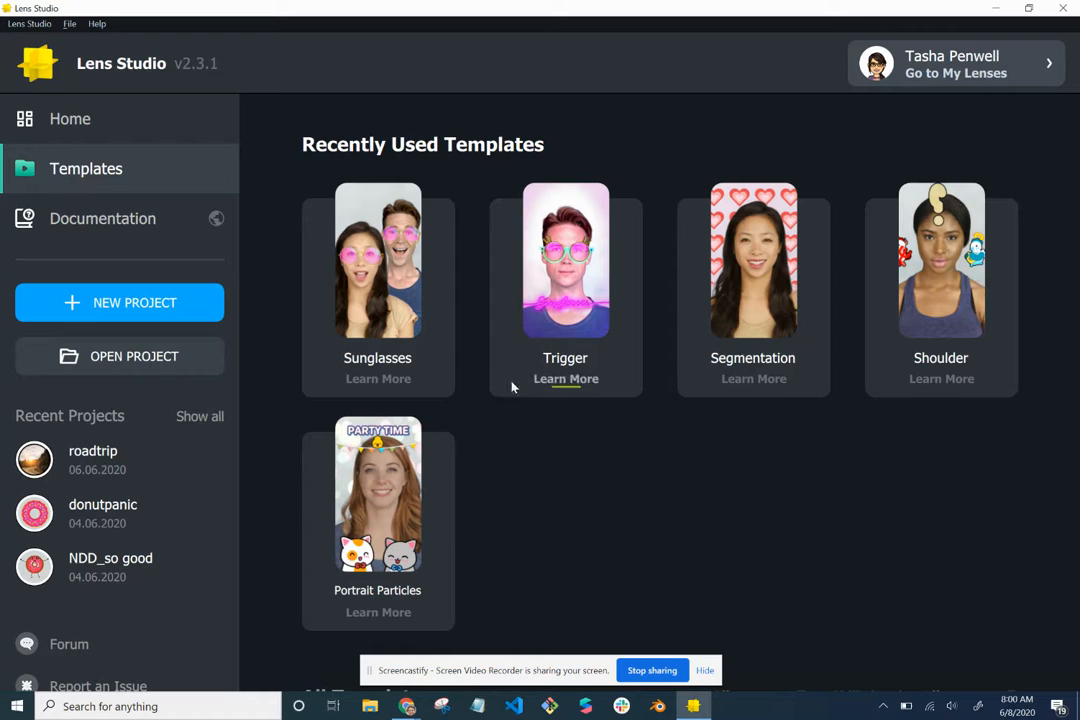
scroll(574, 460, down, 3)
scroll(575, 460, down, 9)
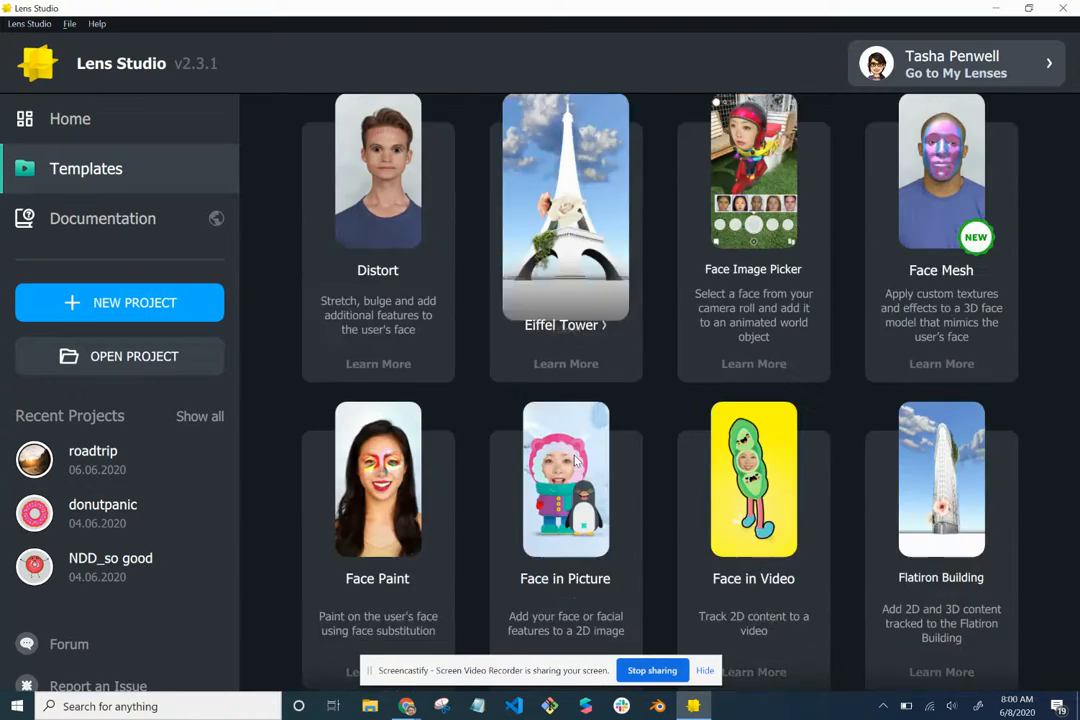
scroll(575, 460, up, 2)
scroll(575, 460, up, 1)
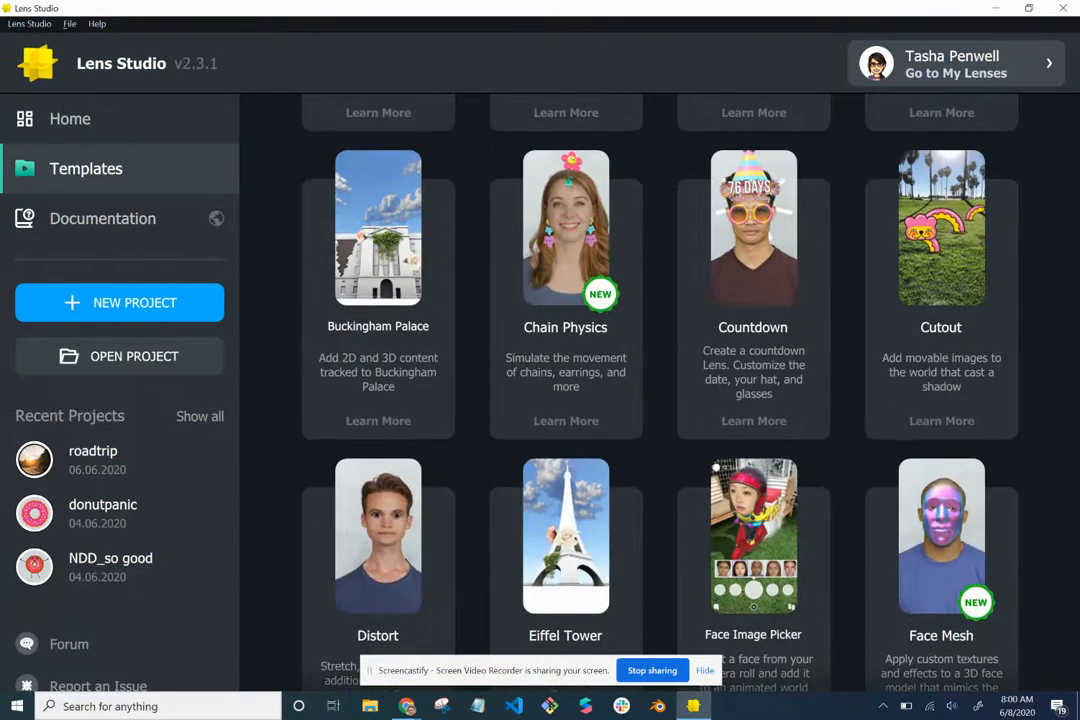
mouse_move(946, 380)
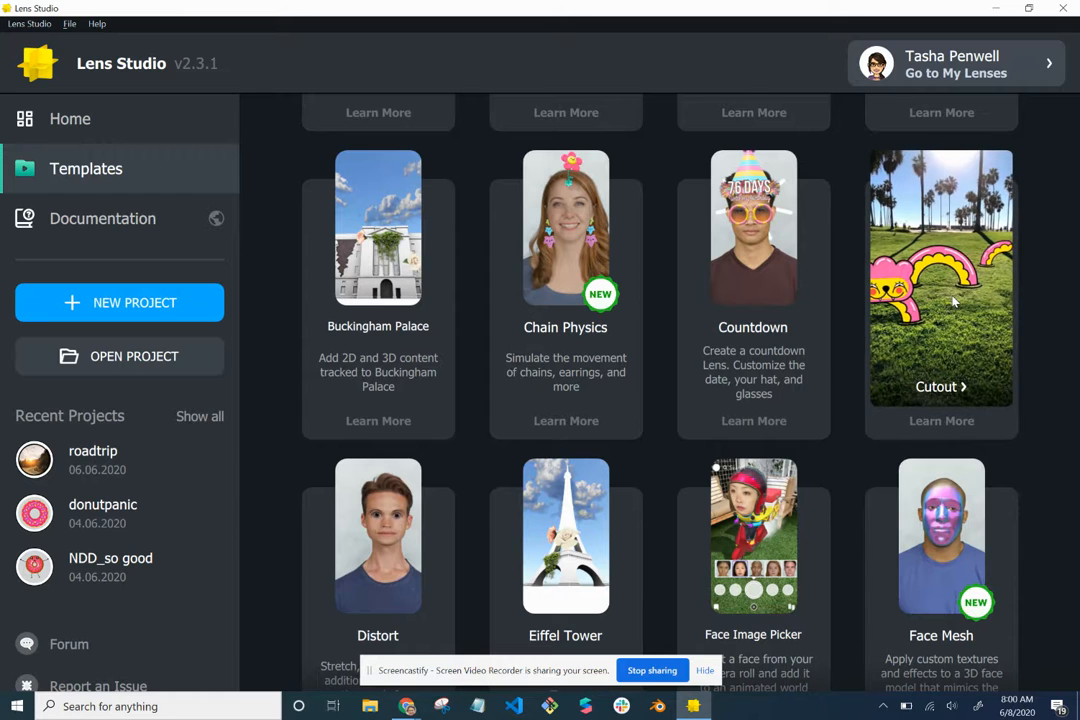
click(942, 420)
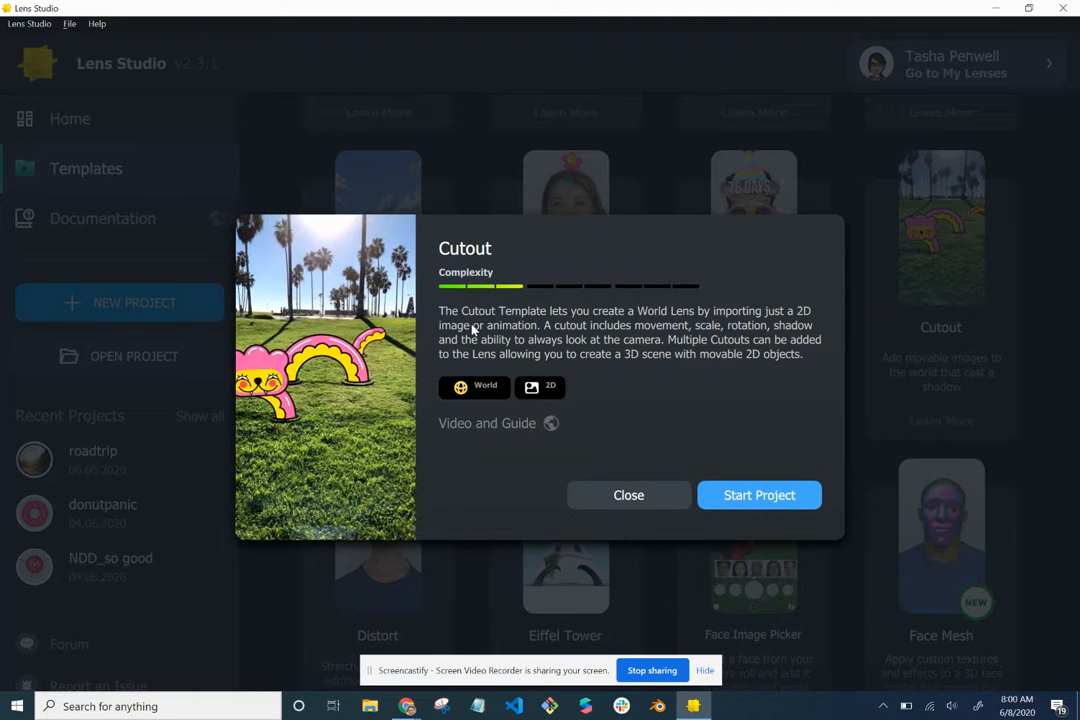
click(735, 500)
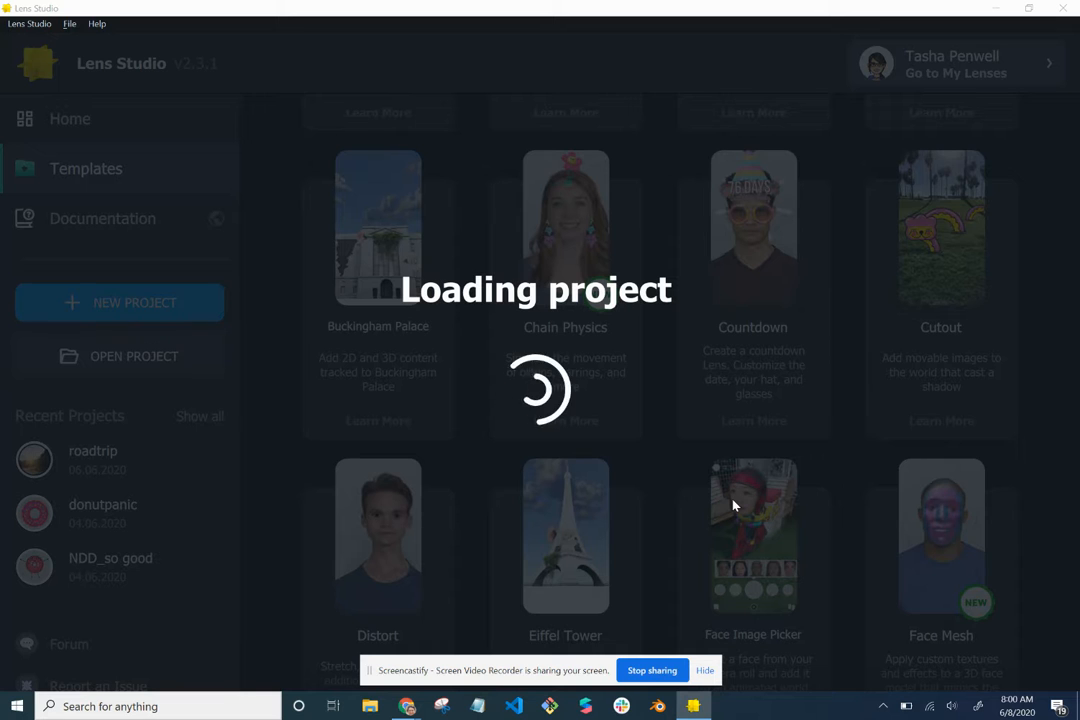
click(704, 670)
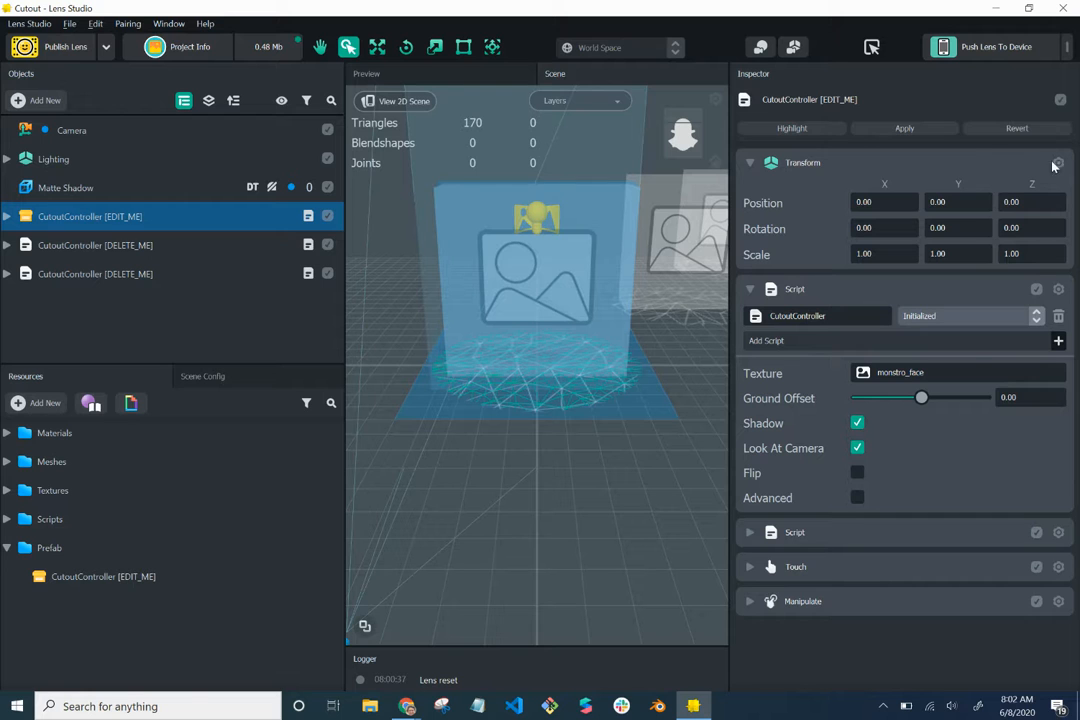
click(160, 29)
mouse_move(165, 55)
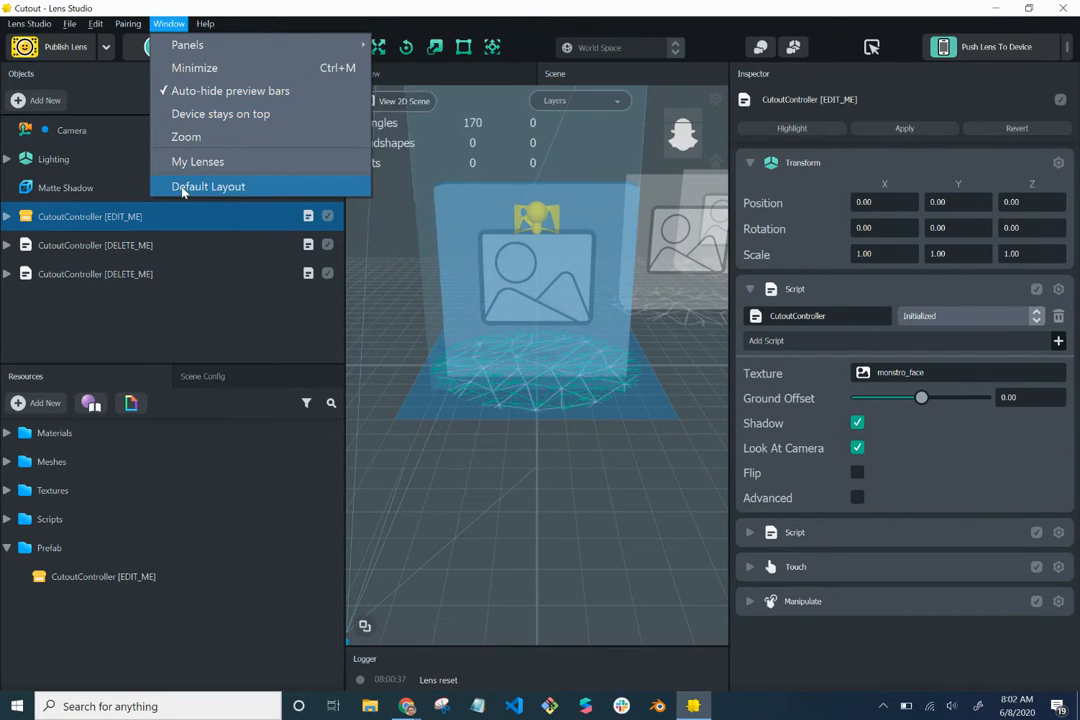
click(168, 24)
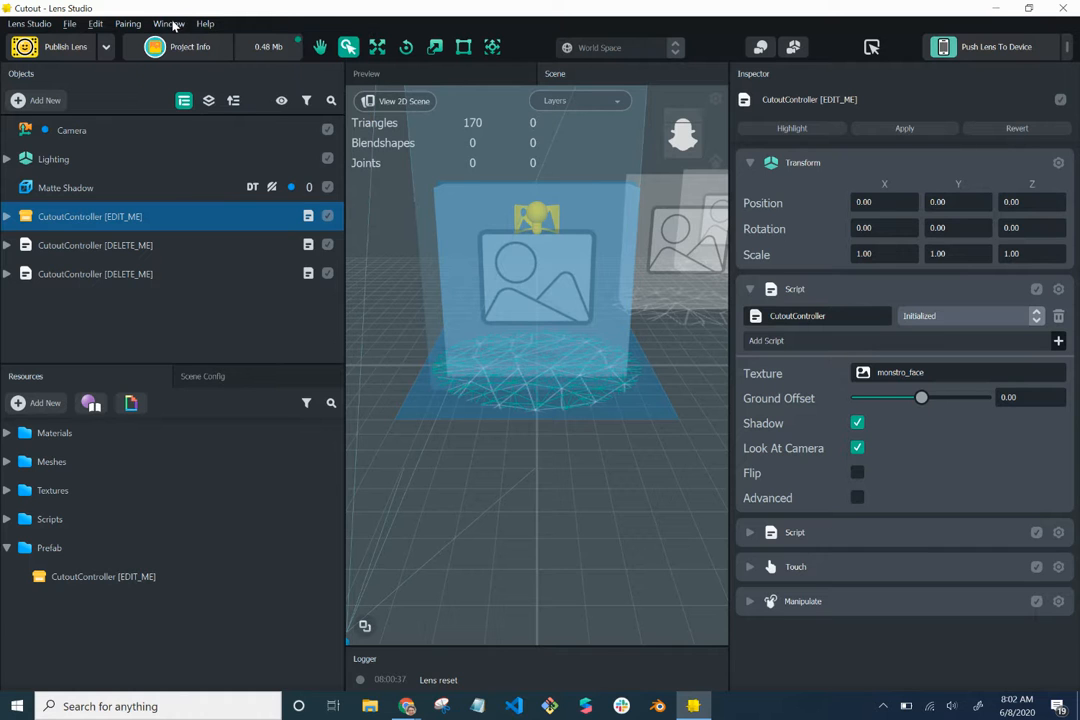
Compare the Preview of the Cutout lens with its Scene view, ending on the Scene view.
click(383, 78)
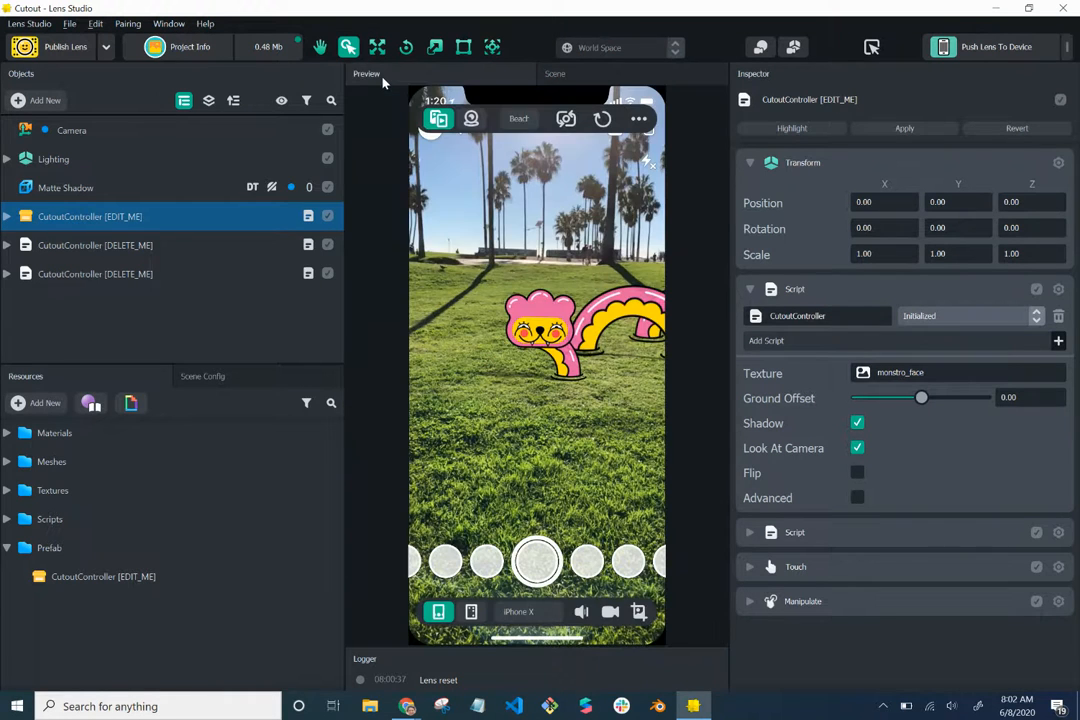
click(555, 74)
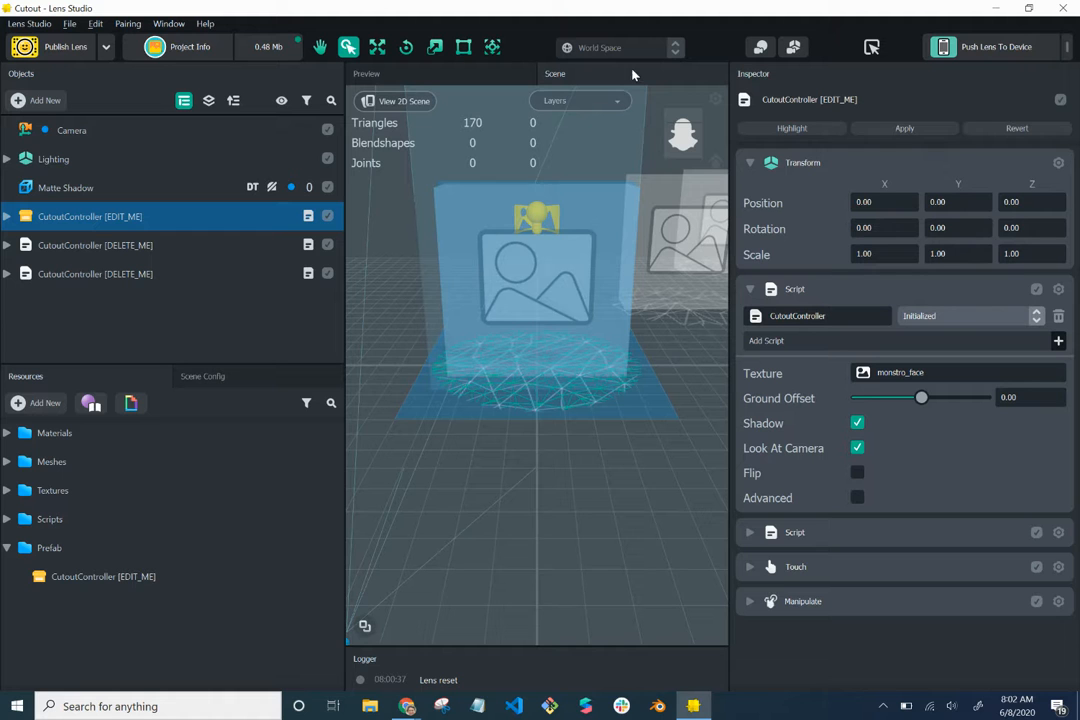
click(480, 77)
click(588, 75)
click(468, 75)
click(563, 80)
click(166, 24)
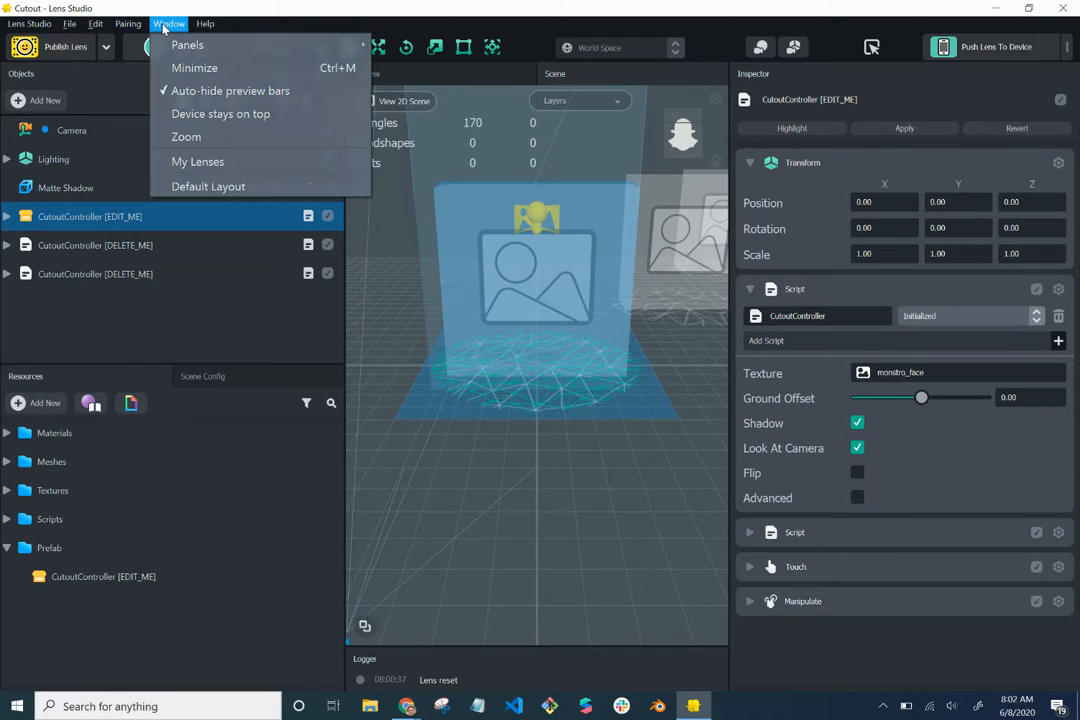
mouse_move(171, 52)
click(170, 26)
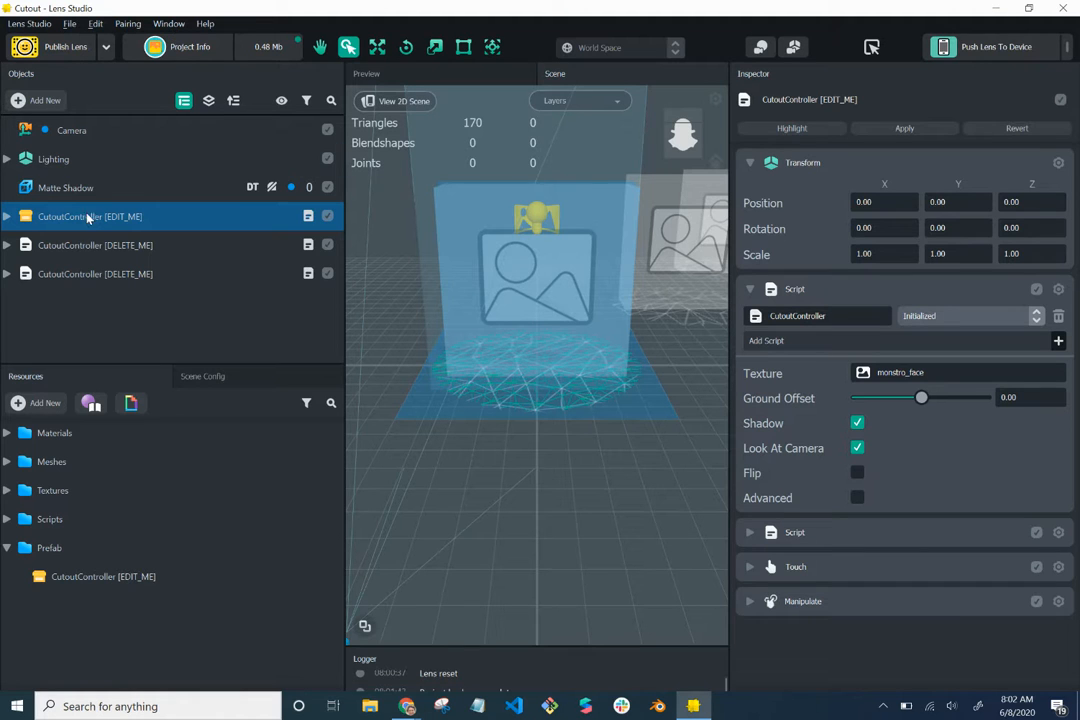
Examine the objects nested under CutoutController [EDIT_ME], including the Anchor's CutoutObject and TouchCollision, and collapse the hierarchy again.
click(8, 216)
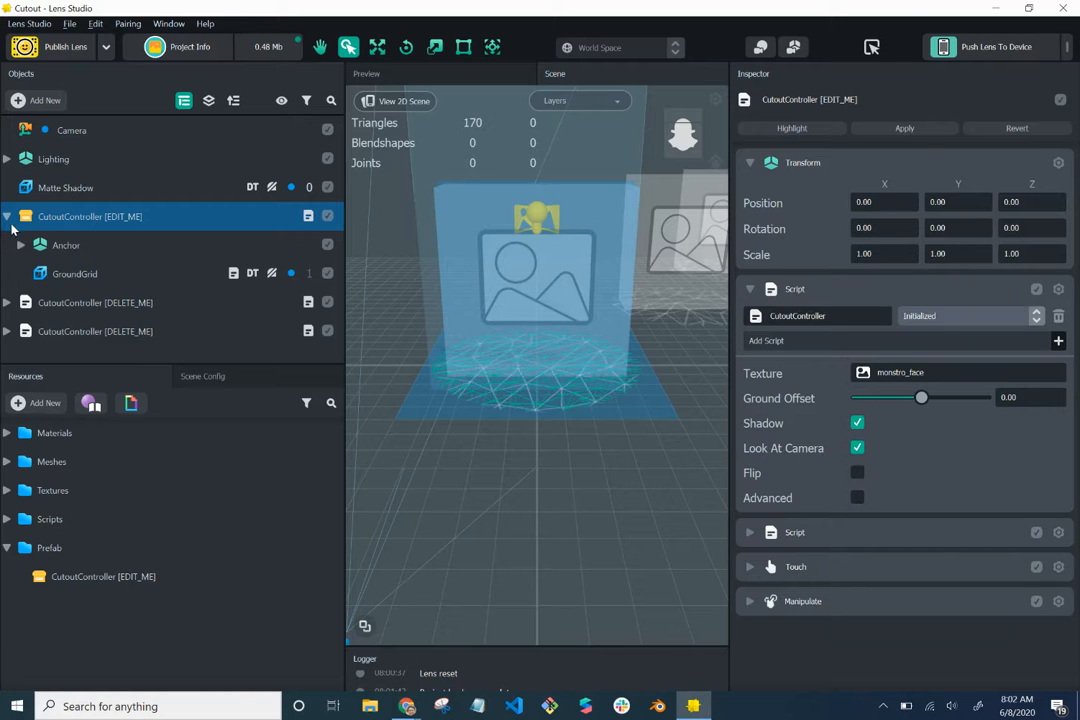
click(21, 245)
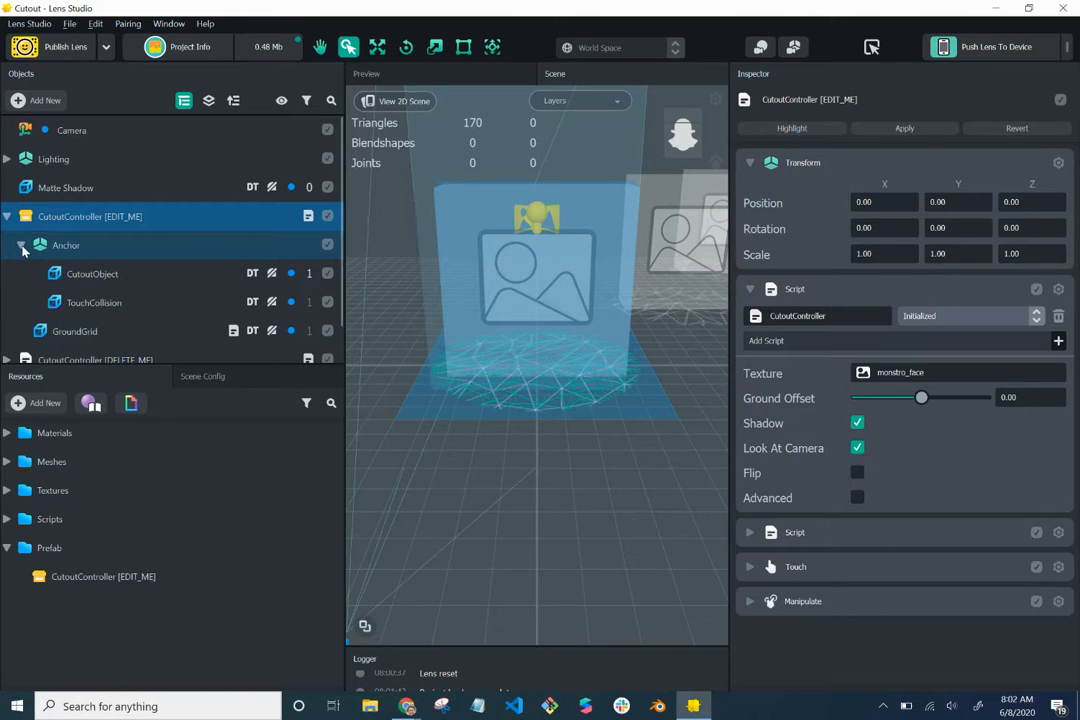
click(48, 278)
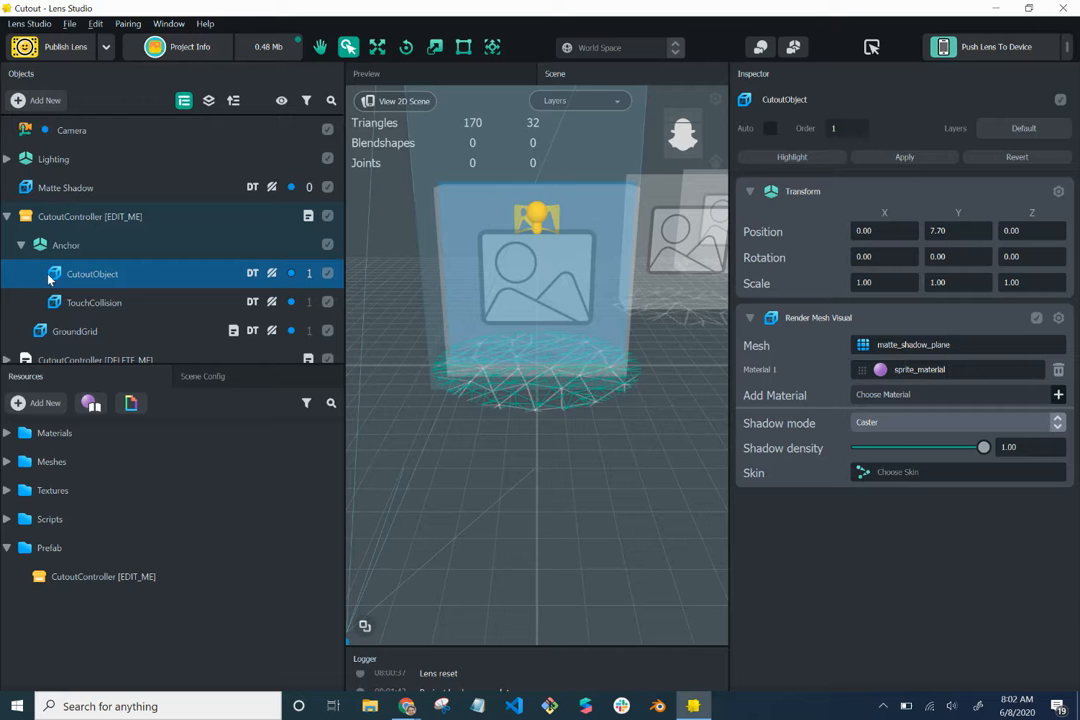
click(60, 302)
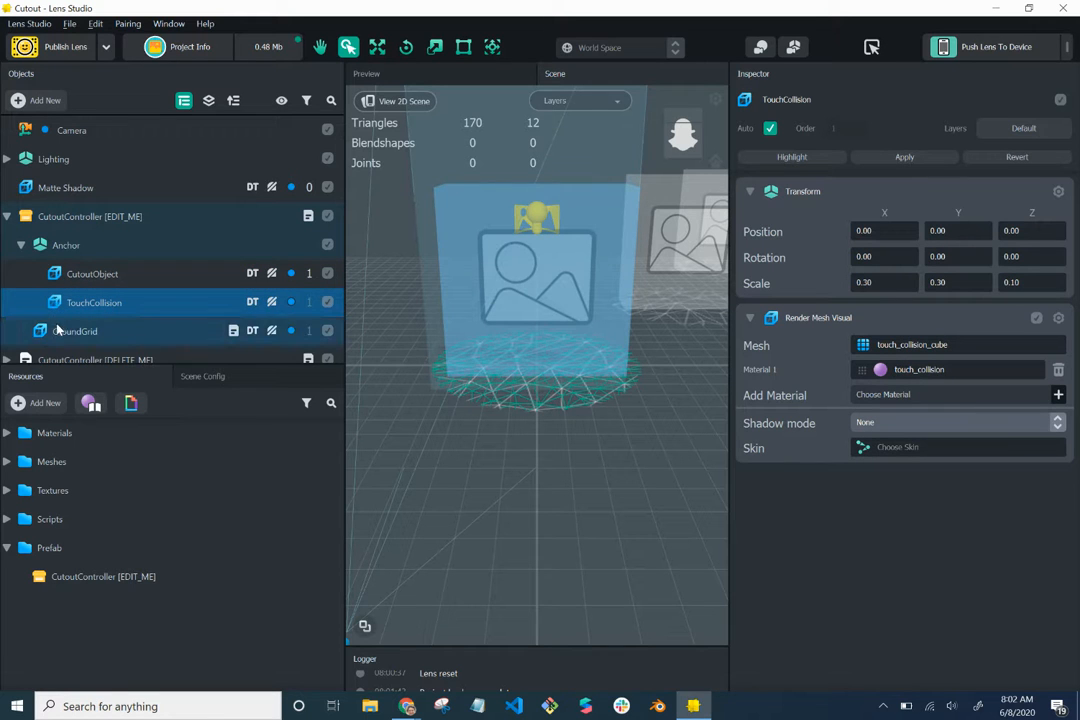
click(21, 245)
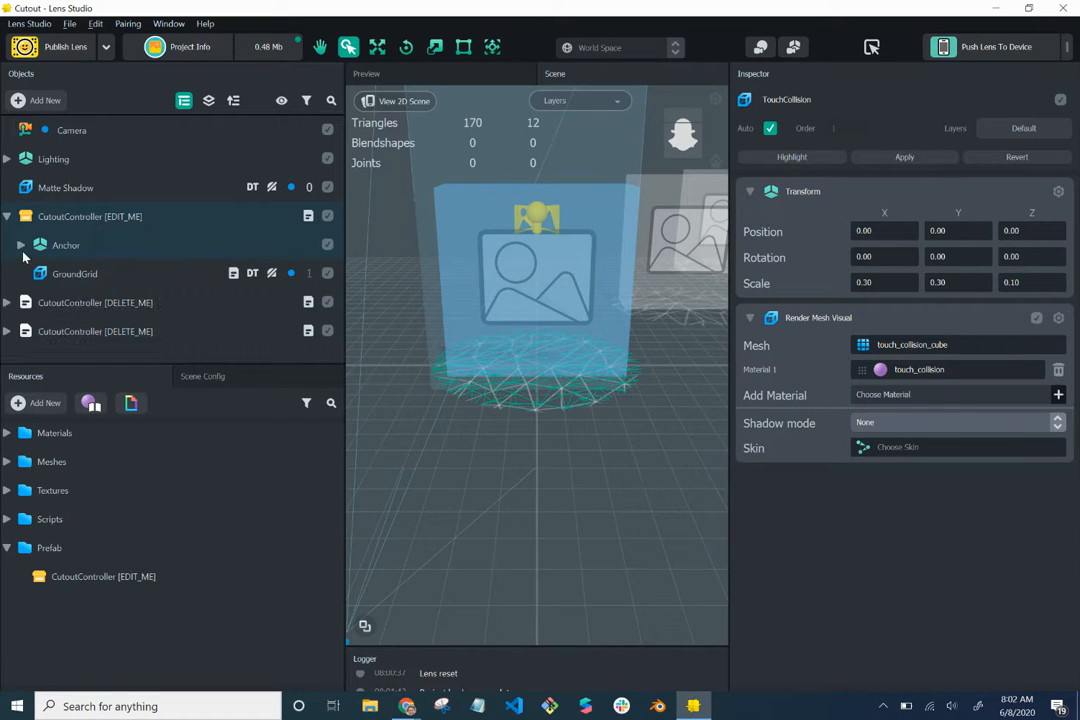
click(21, 245)
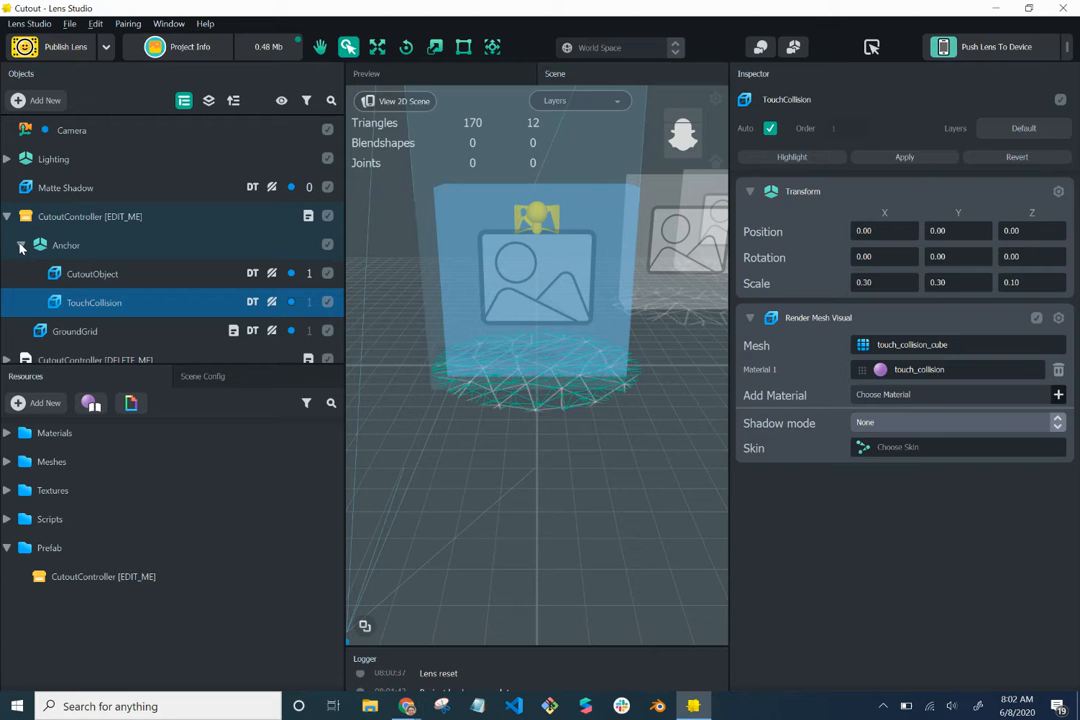
click(21, 245)
click(8, 217)
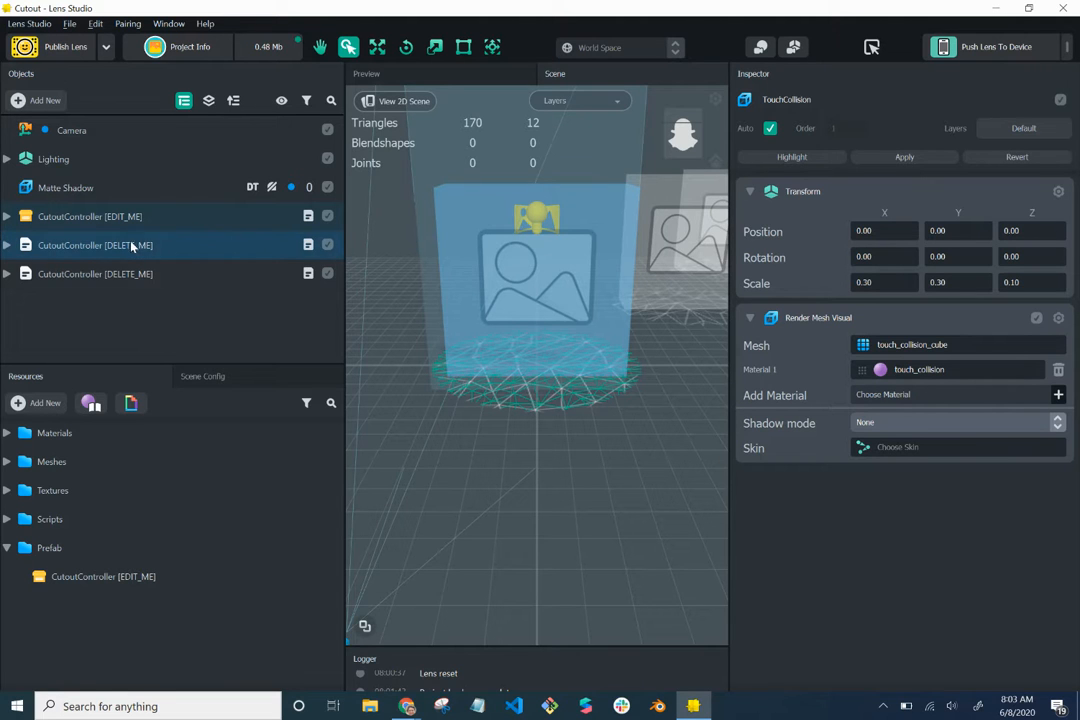
Import flower_original.jpg and flower_warhol.png into the resources from Desktop > Tutorials > Snapchat Tutorials > Art is Smart.
click(33, 404)
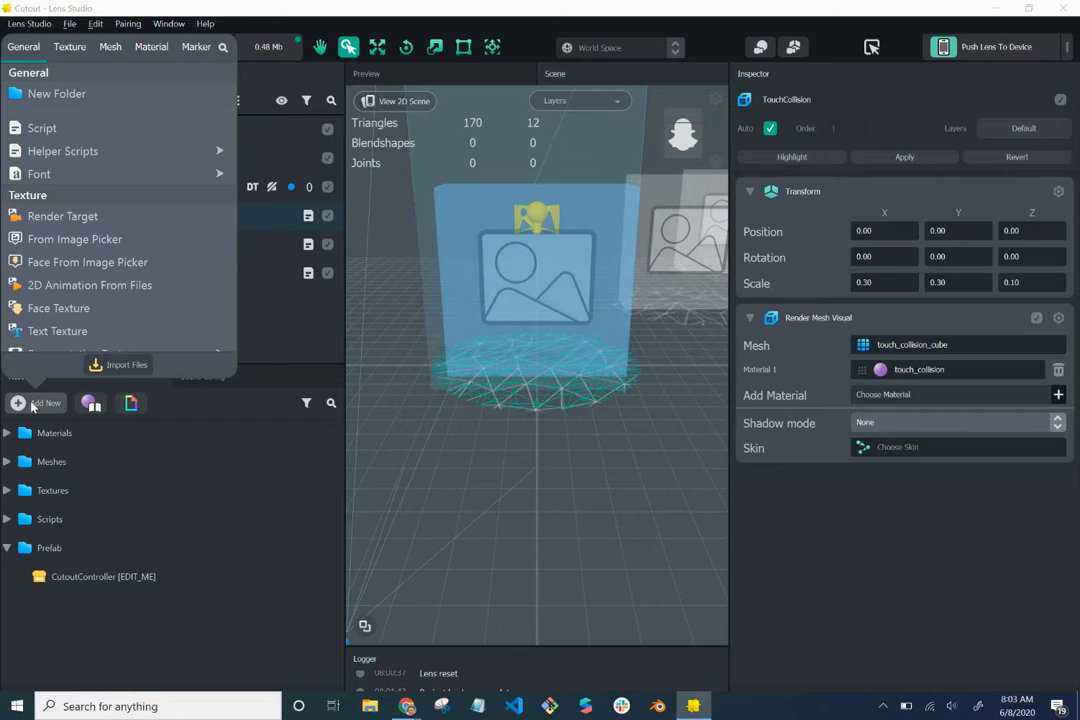
click(115, 366)
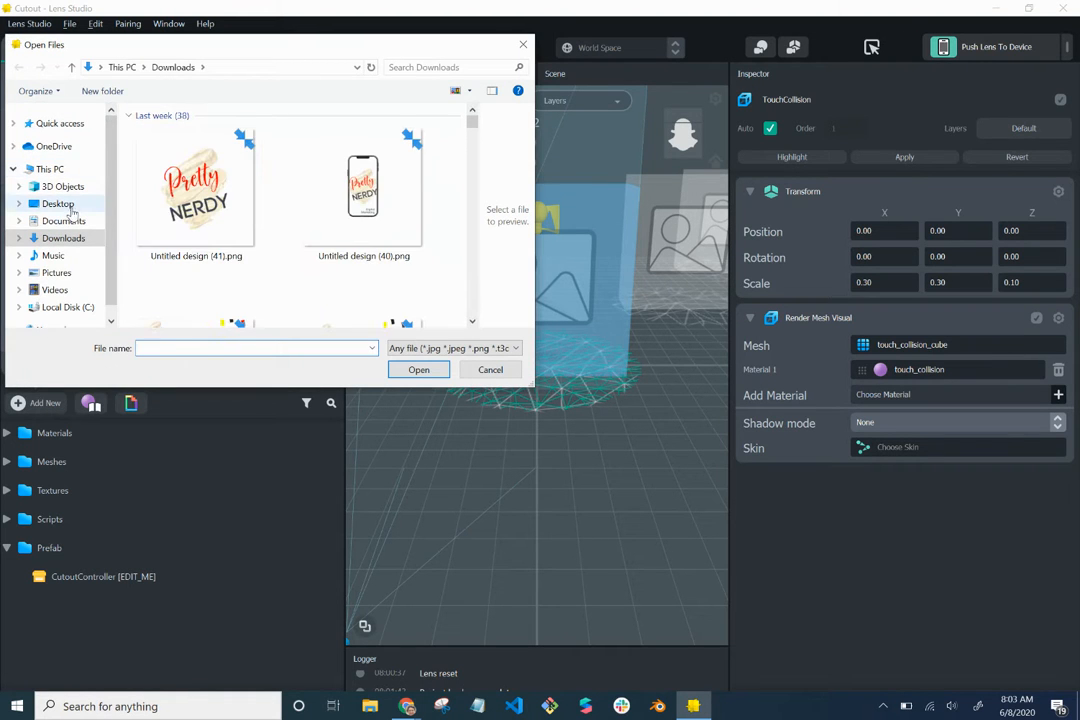
click(58, 204)
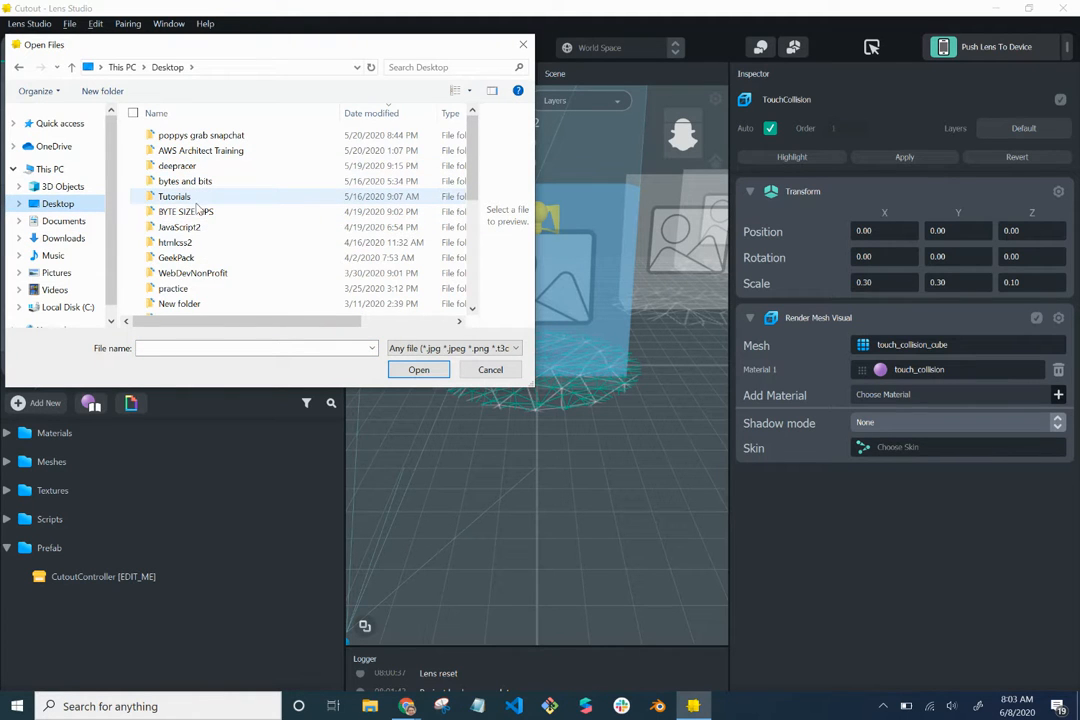
double_click(174, 197)
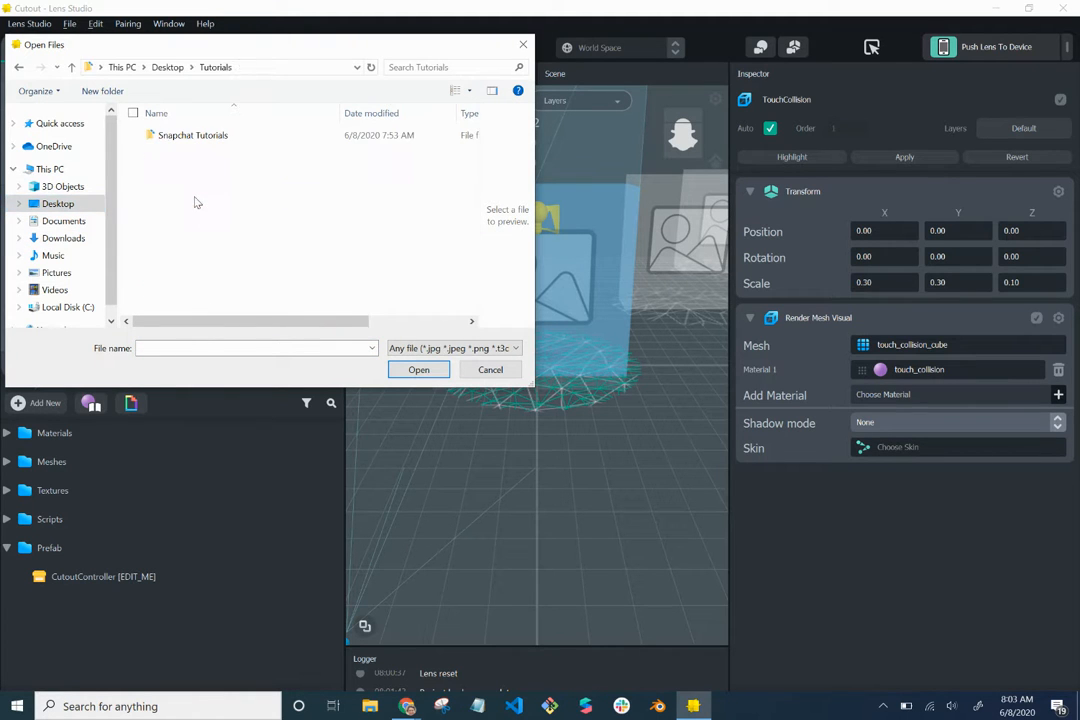
double_click(209, 140)
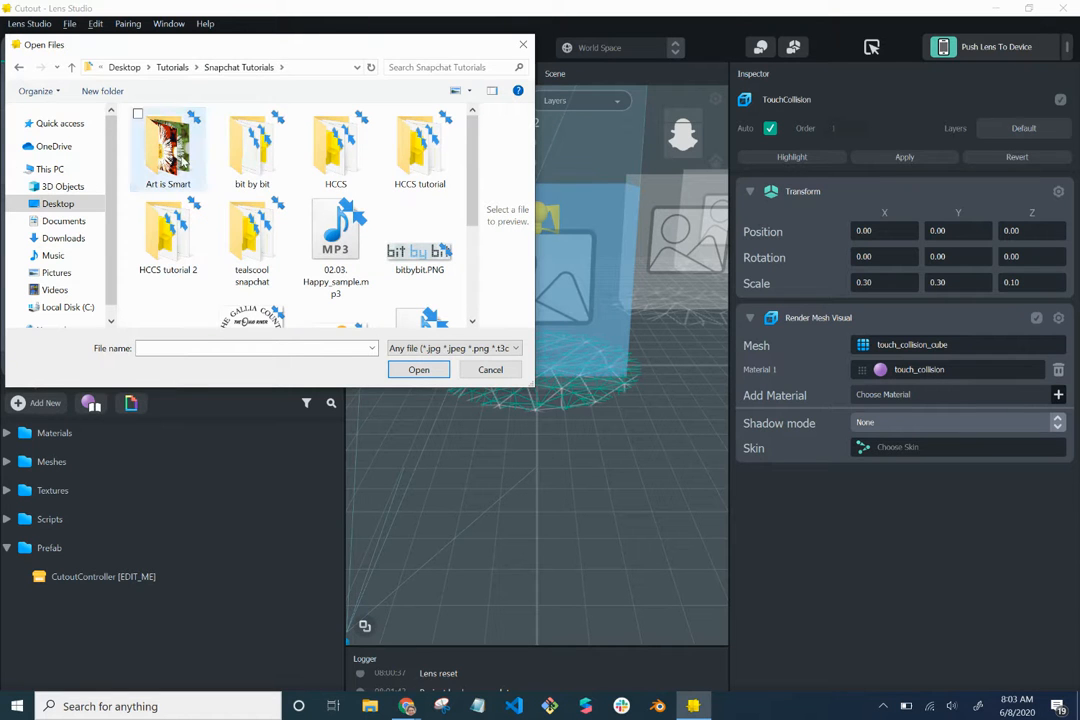
double_click(170, 150)
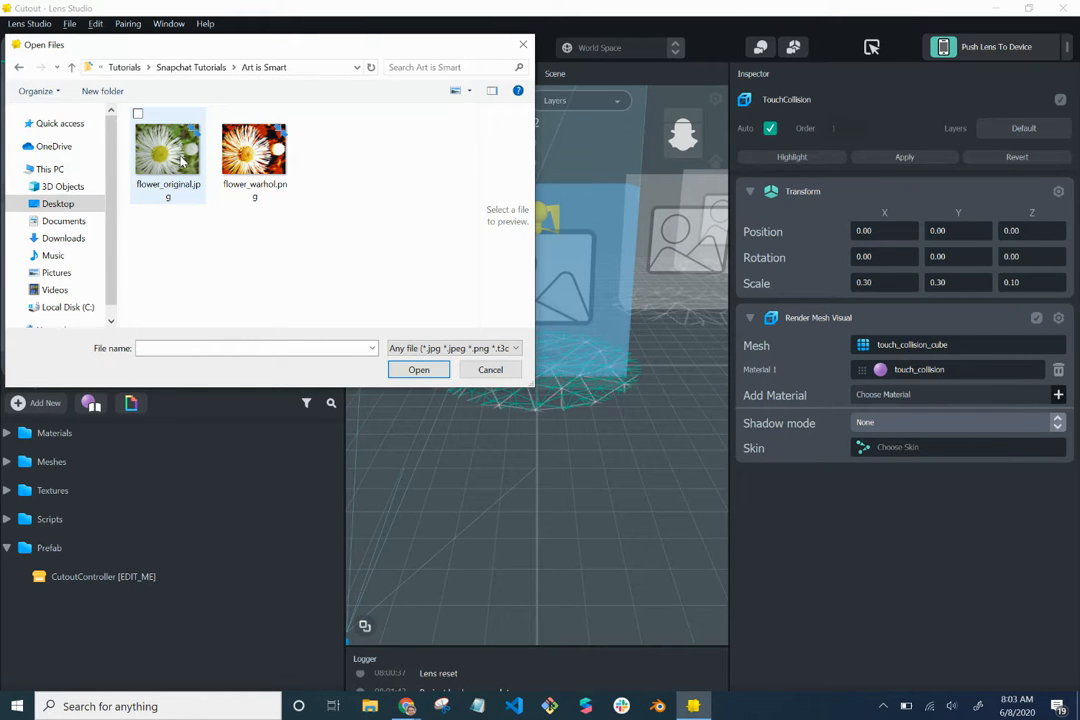
click(138, 115)
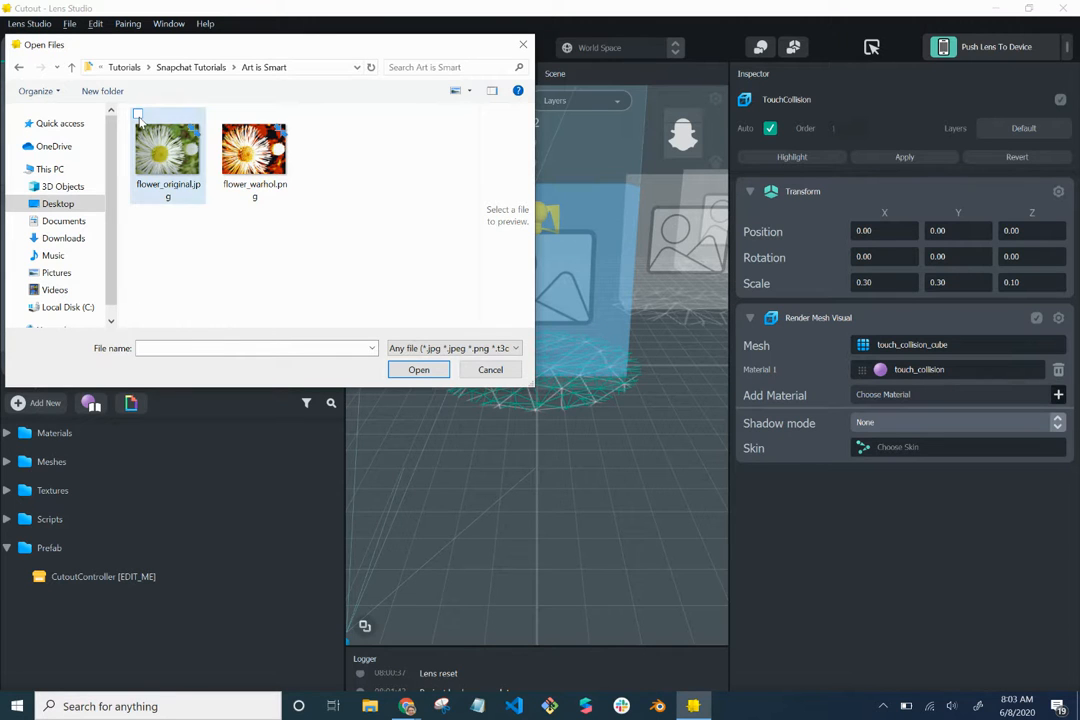
click(225, 114)
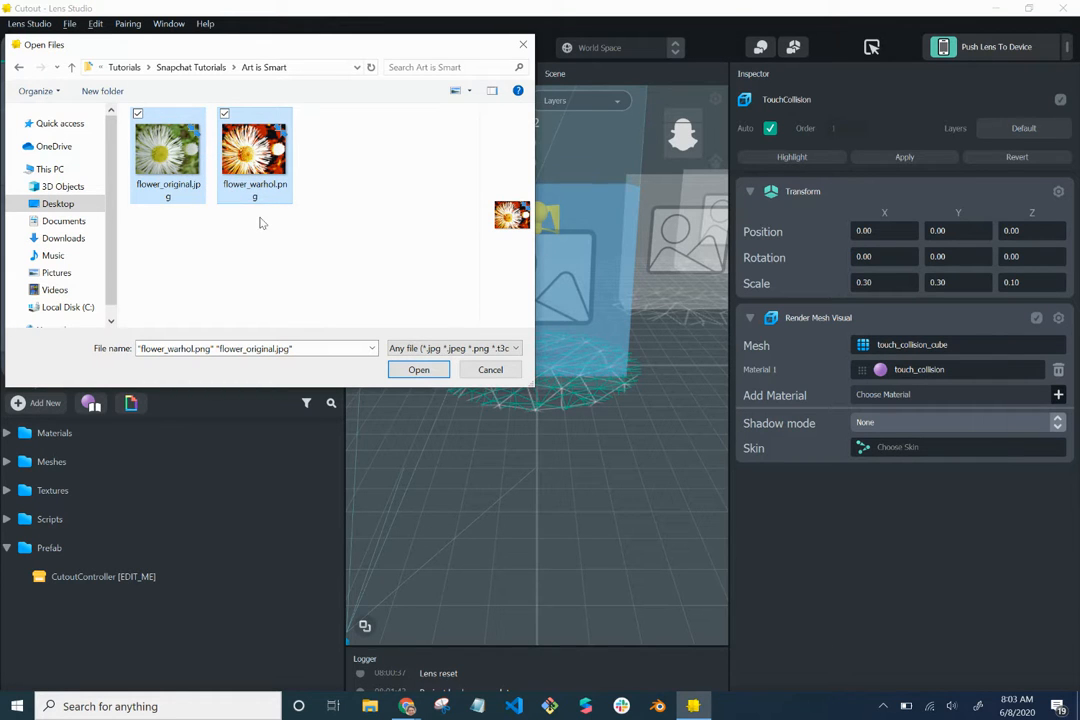
click(415, 372)
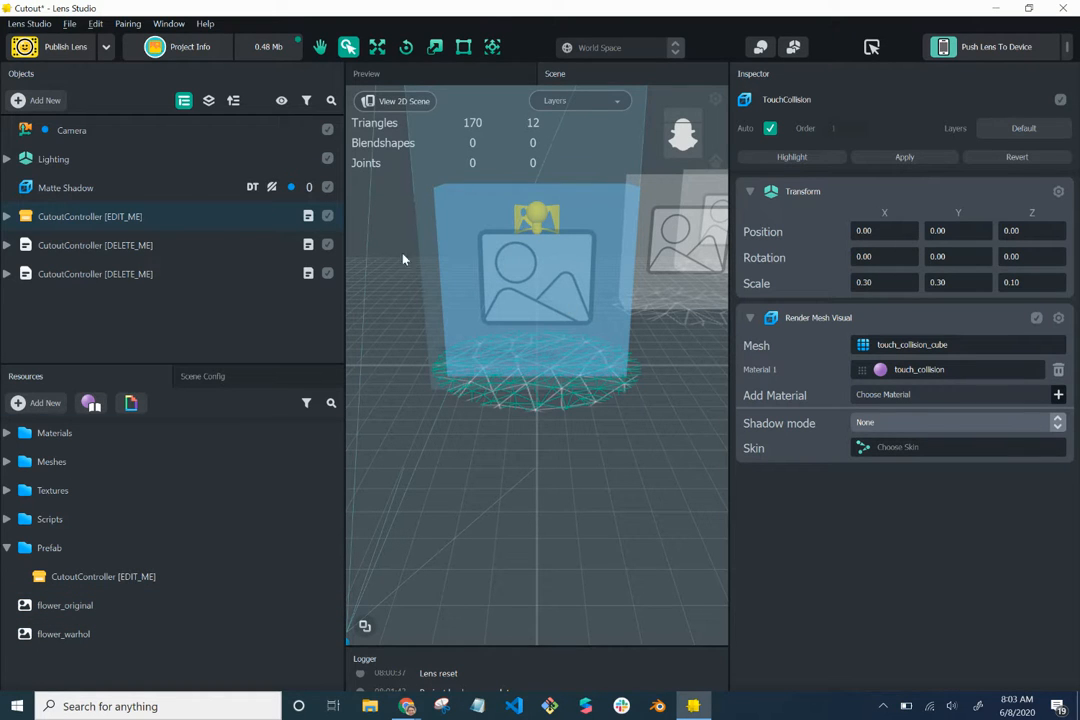
Compare the CutoutController objects' settings and try moving the template's monster cutouts around in the lens preview.
click(116, 244)
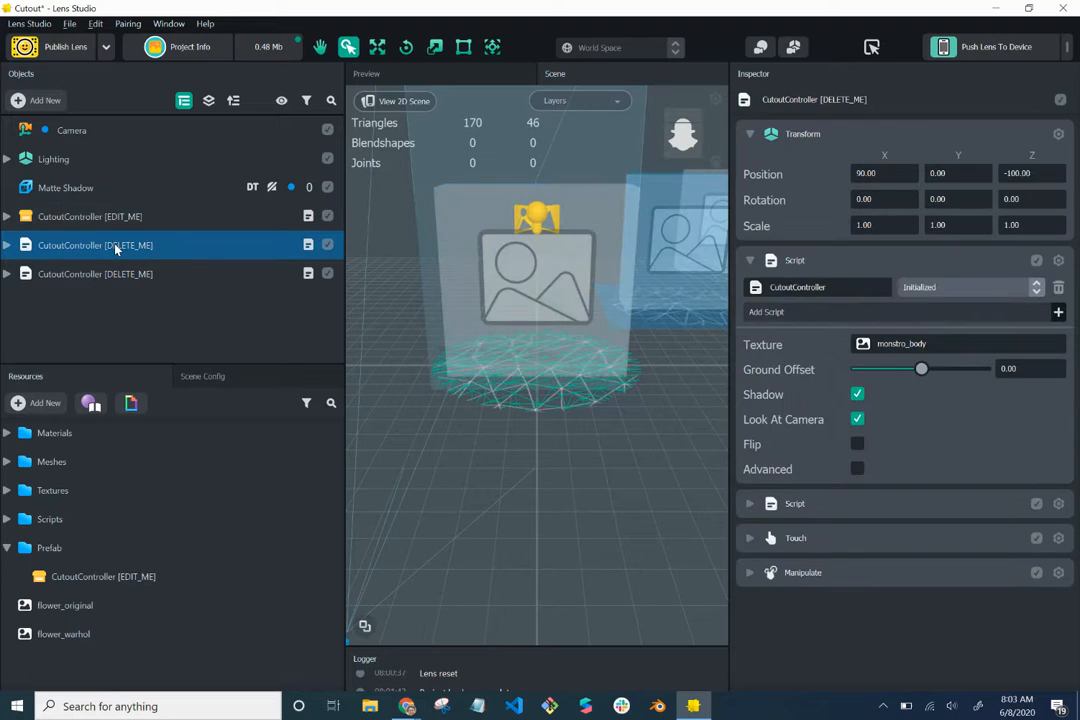
click(114, 220)
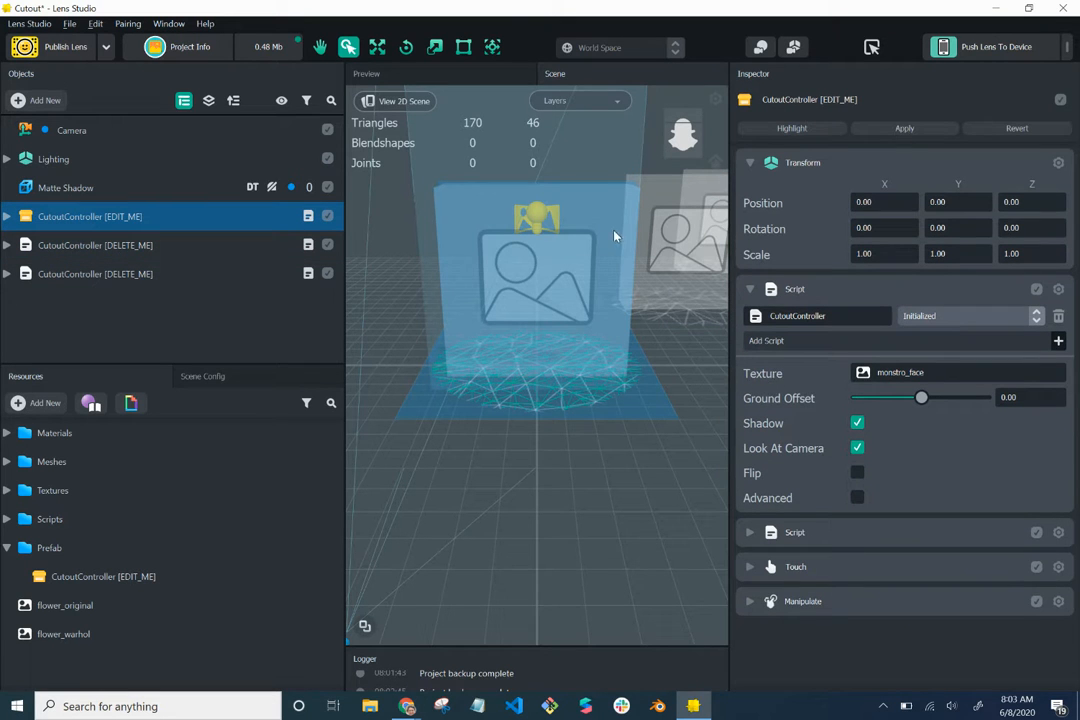
click(453, 77)
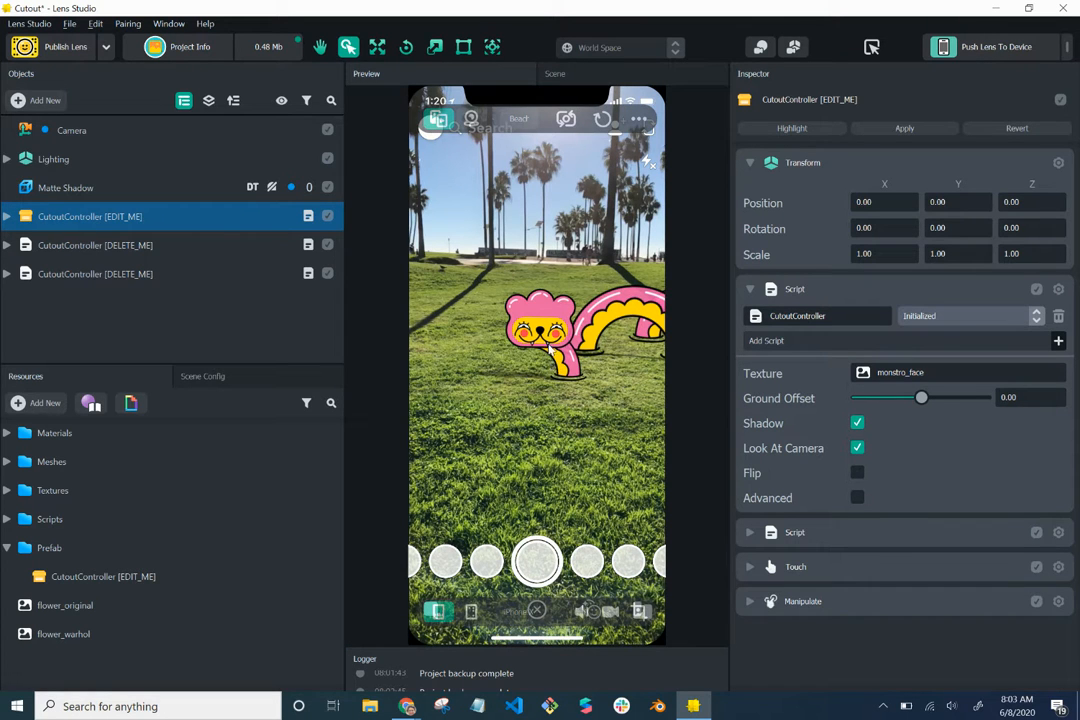
drag(549, 348, 534, 409)
drag(527, 352, 472, 350)
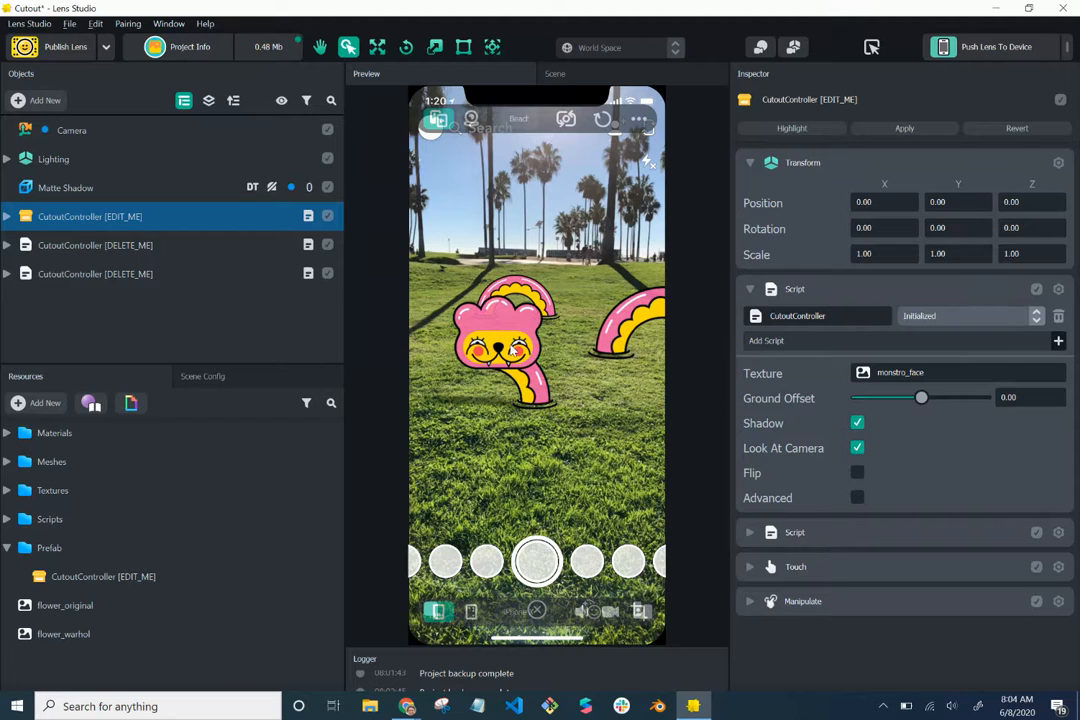
click(135, 244)
Assign flower_original as the texture of CutoutController [EDIT_ME].
click(84, 218)
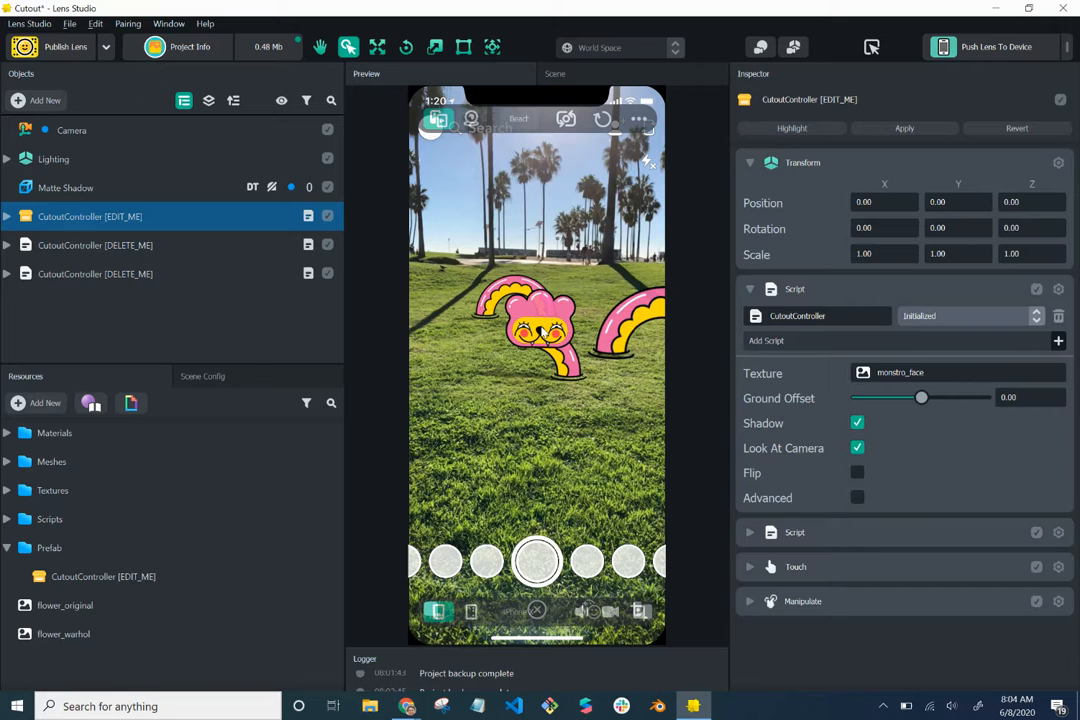
click(68, 607)
drag(72, 609, 867, 376)
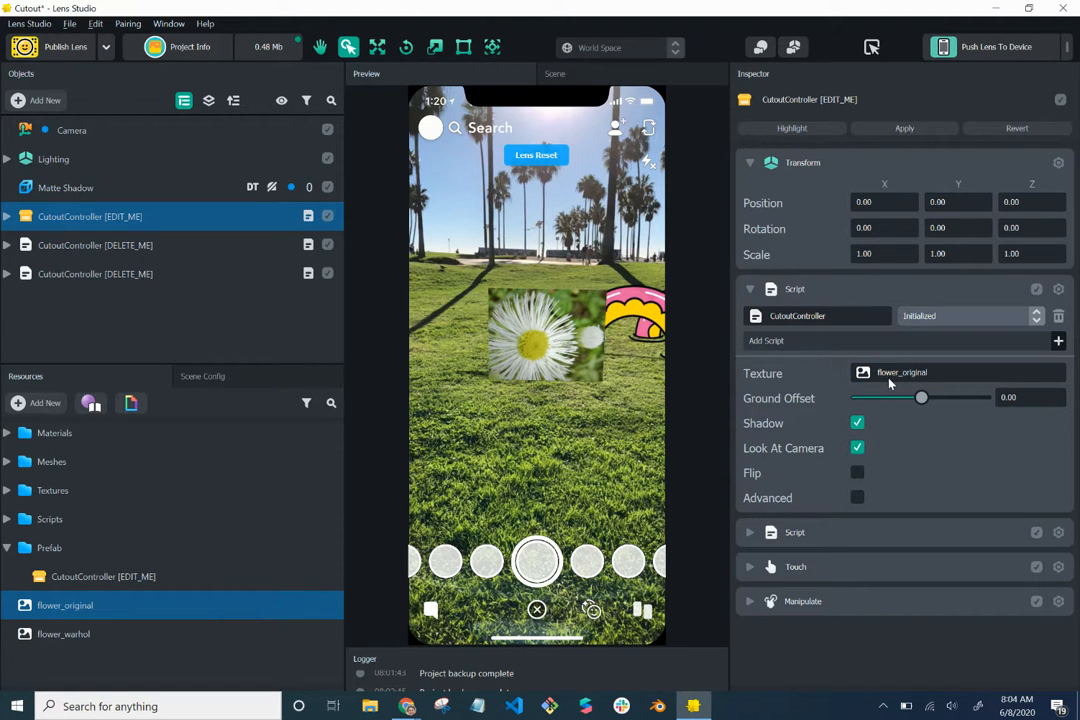
Reposition the cutouts in the lens preview and disable the first CutoutController [DELETE_ME].
drag(557, 349, 453, 369)
drag(604, 313, 585, 339)
click(181, 249)
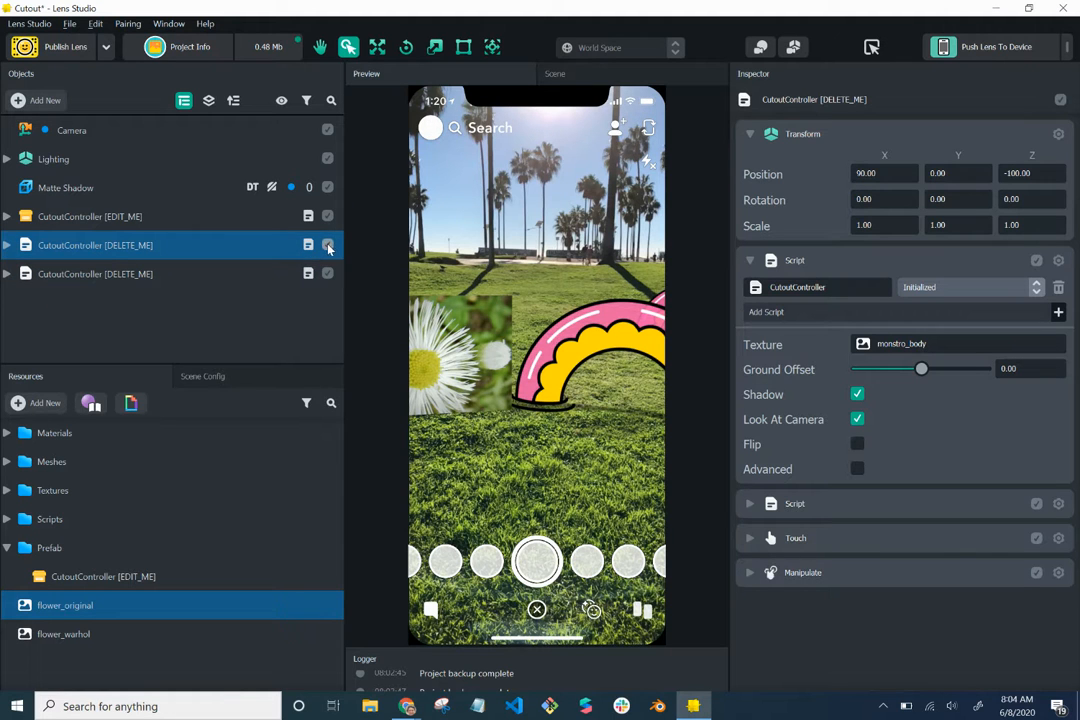
click(328, 245)
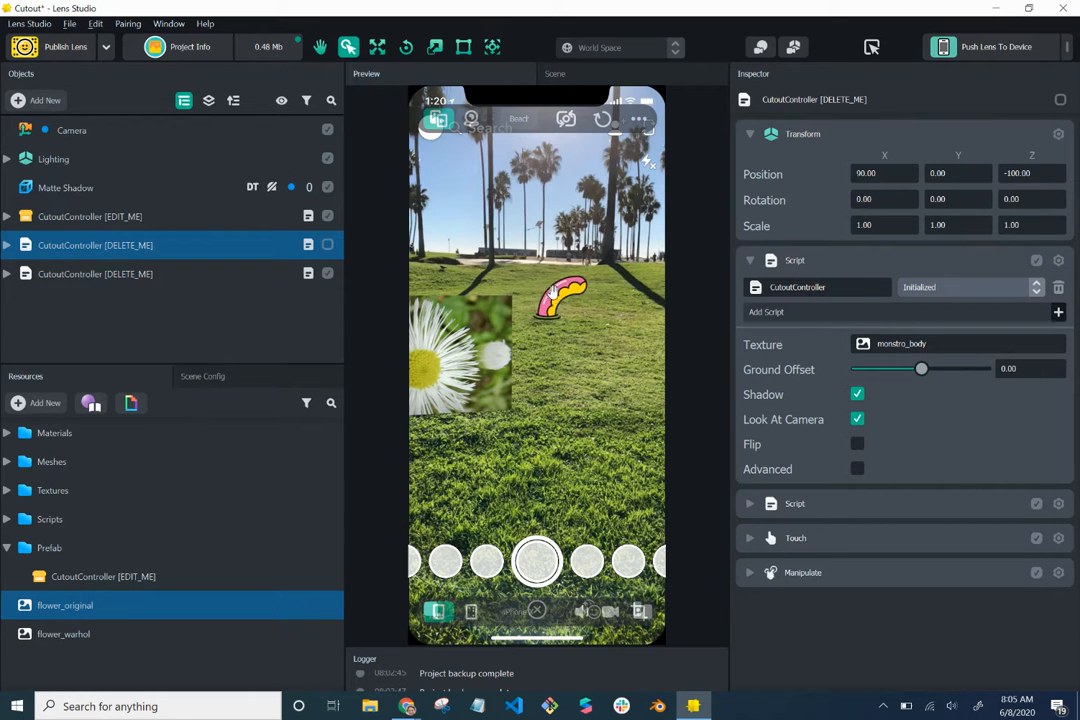
Assign flower_warhol as the texture of the second CutoutController [DELETE_ME] and reposition the flower cutouts in the lens preview.
click(253, 276)
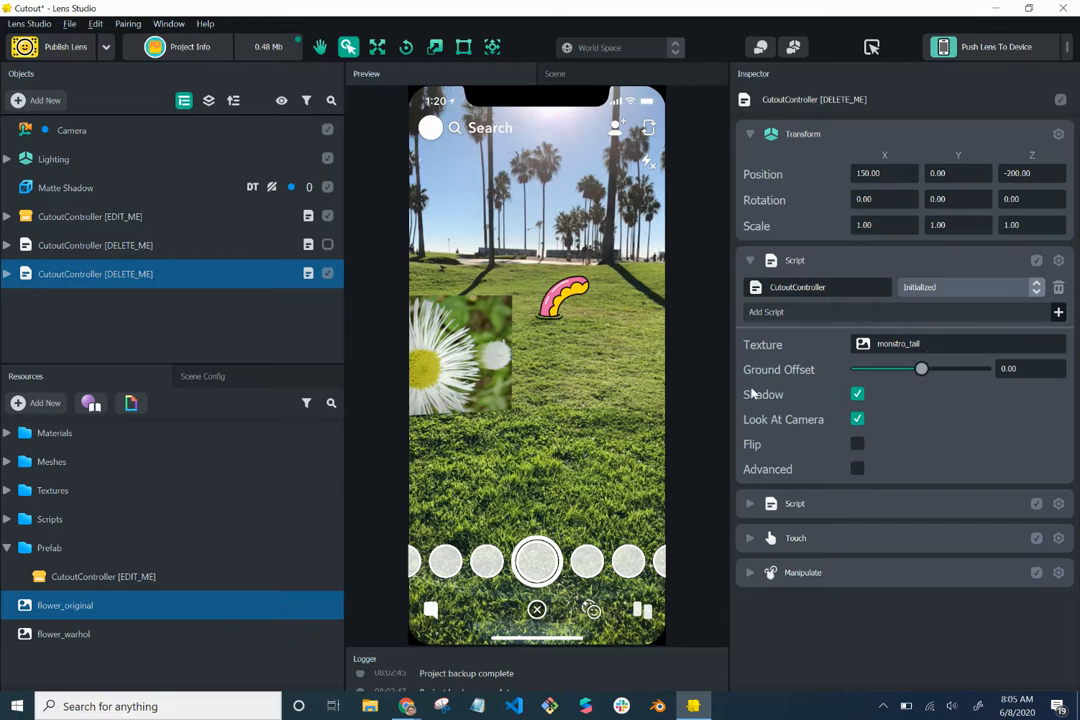
click(162, 640)
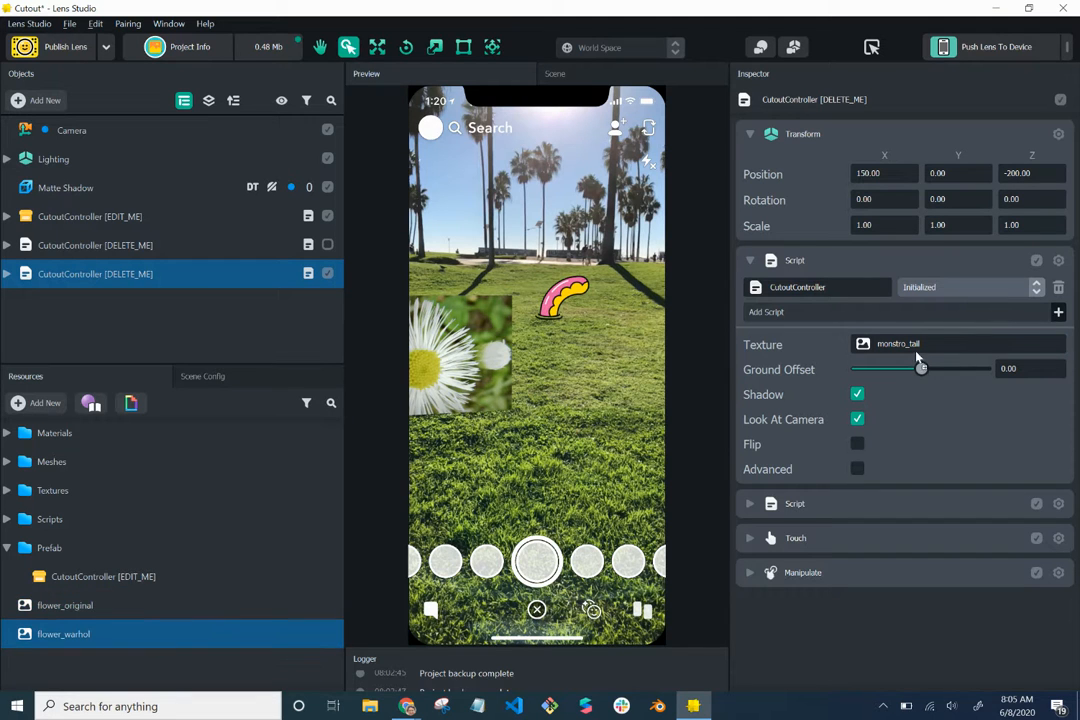
drag(905, 345, 903, 345)
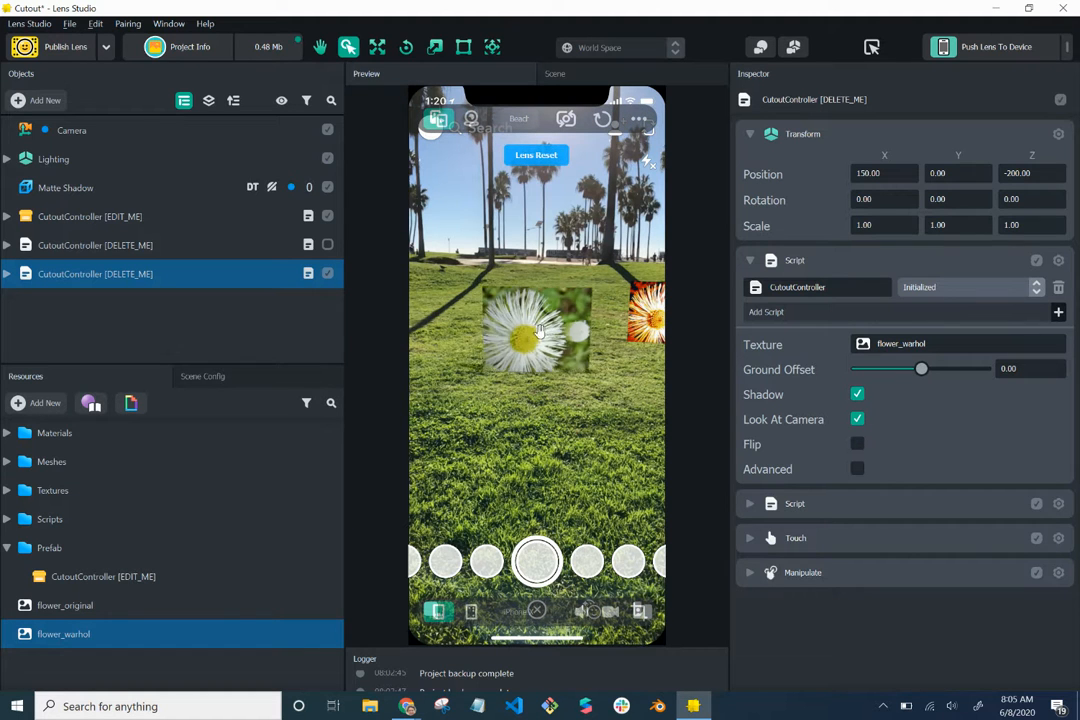
drag(628, 323, 481, 414)
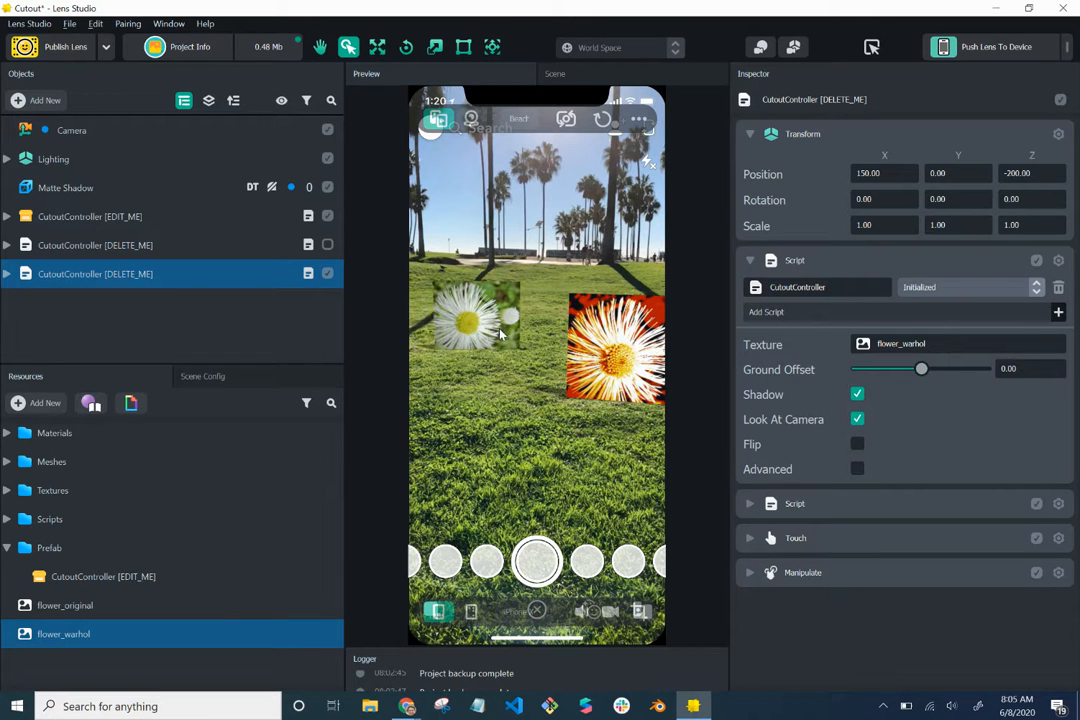
click(982, 56)
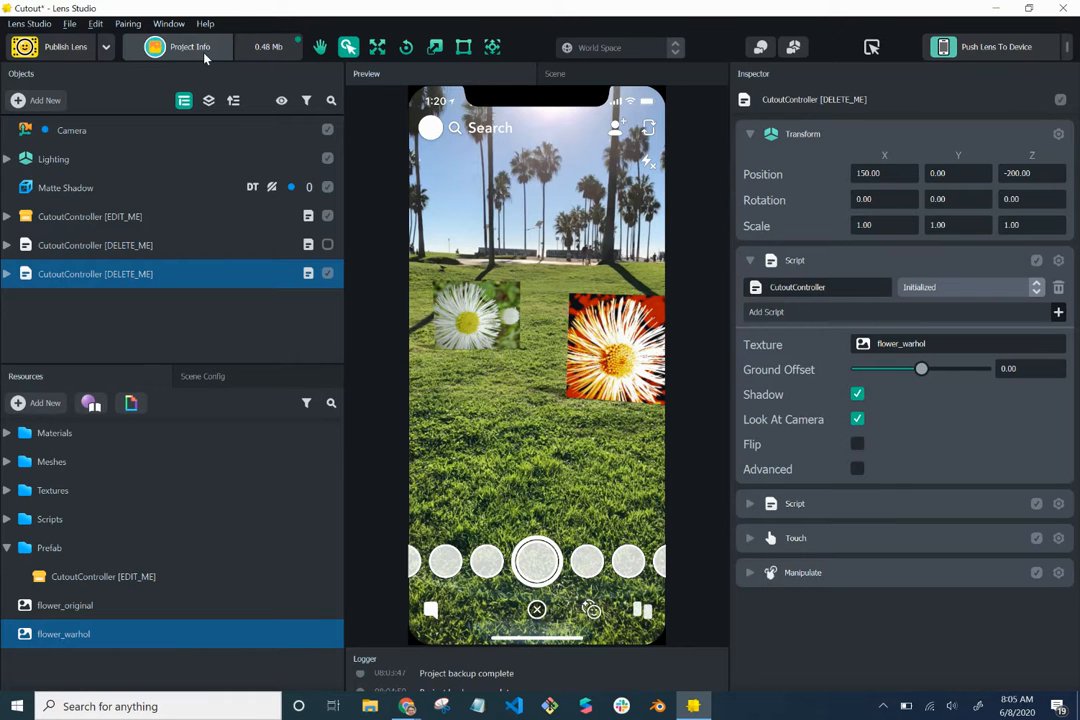
Set the lens name to OriginalvsWarhol in the project info.
click(204, 56)
click(589, 133)
double_click(589, 133)
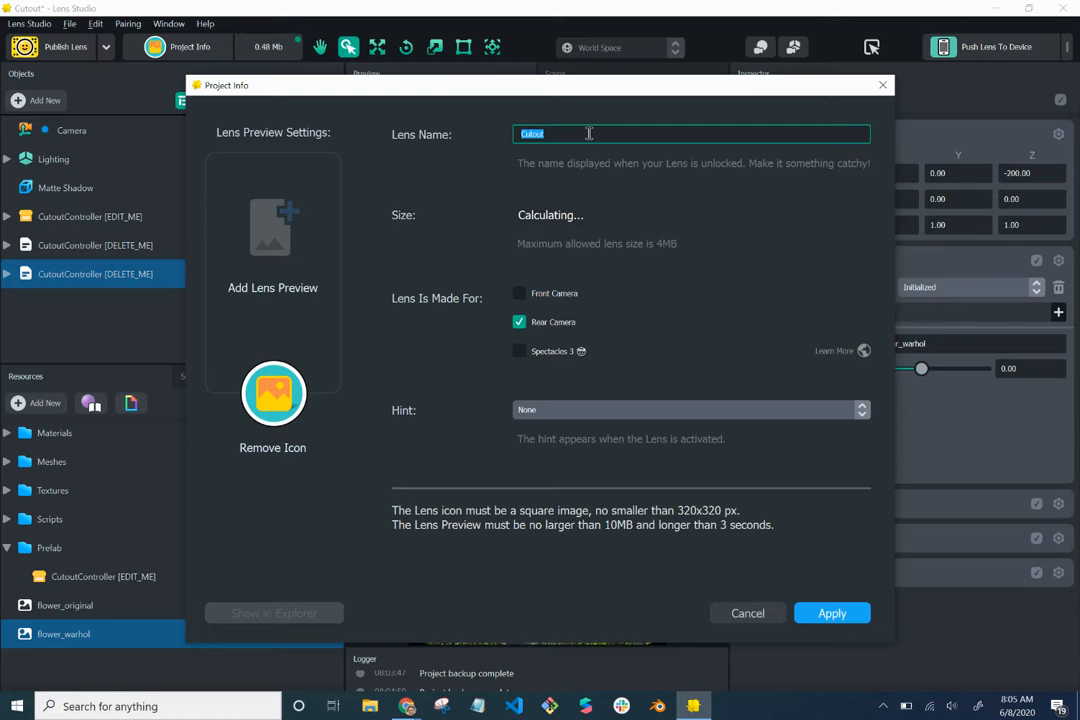
text(OriginalvsWarhol)
Replace the default lens icon with flower_warhol.png, shifting the crop to the image's left edge around the flower.
click(292, 450)
click(292, 450)
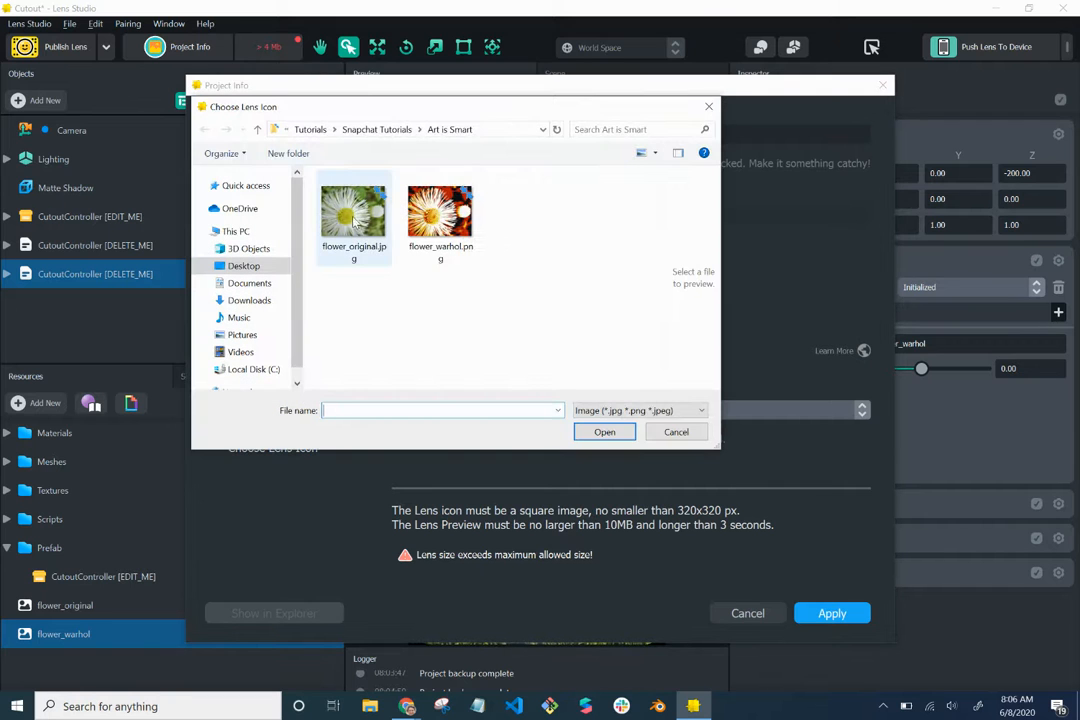
click(423, 215)
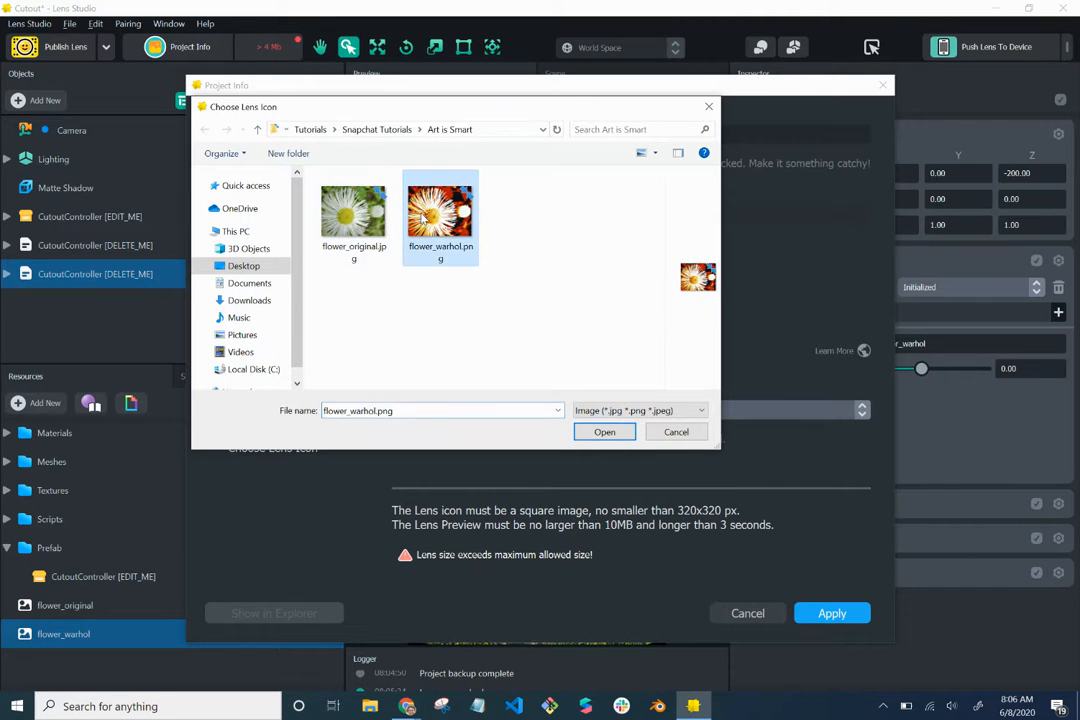
click(604, 431)
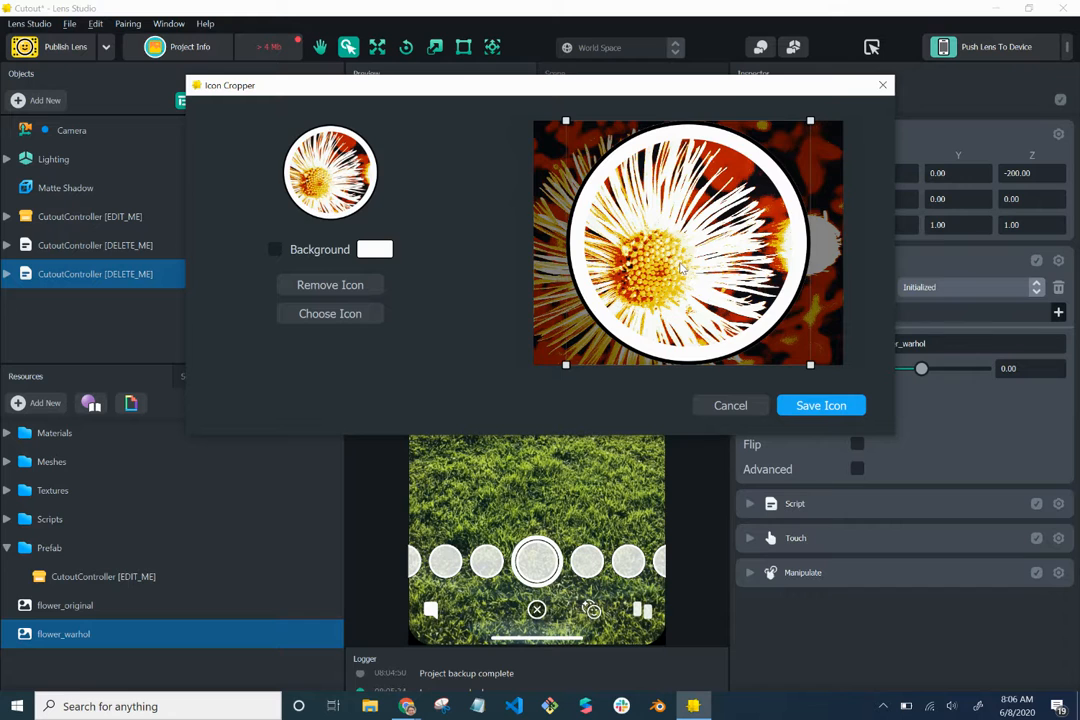
drag(678, 281, 644, 281)
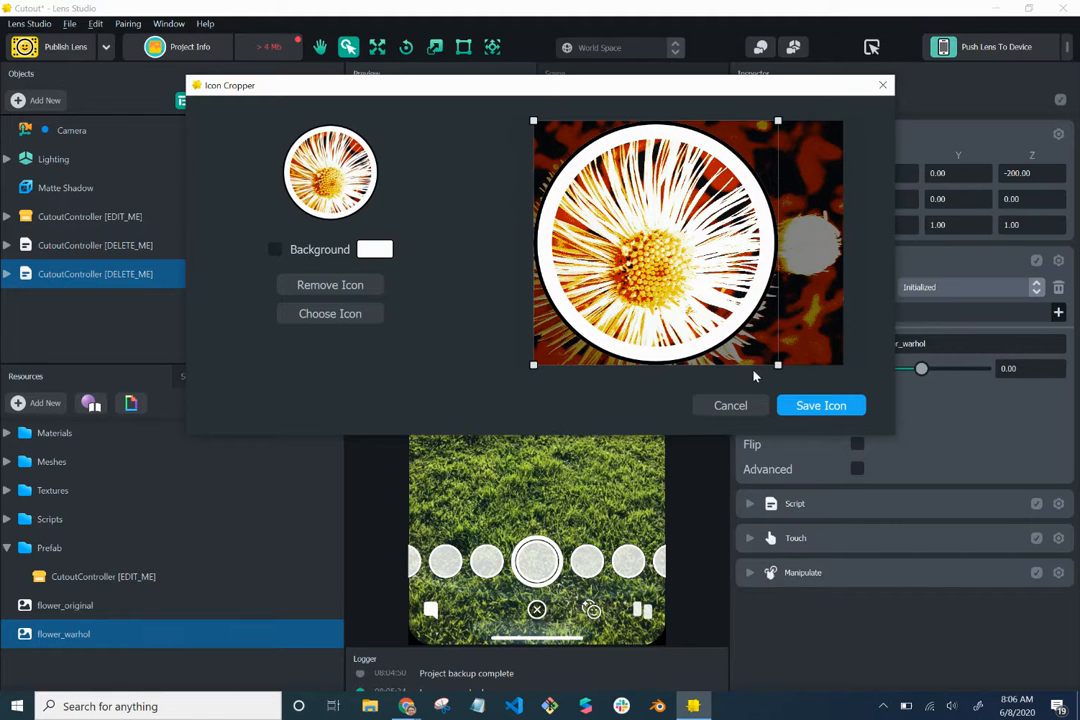
click(797, 407)
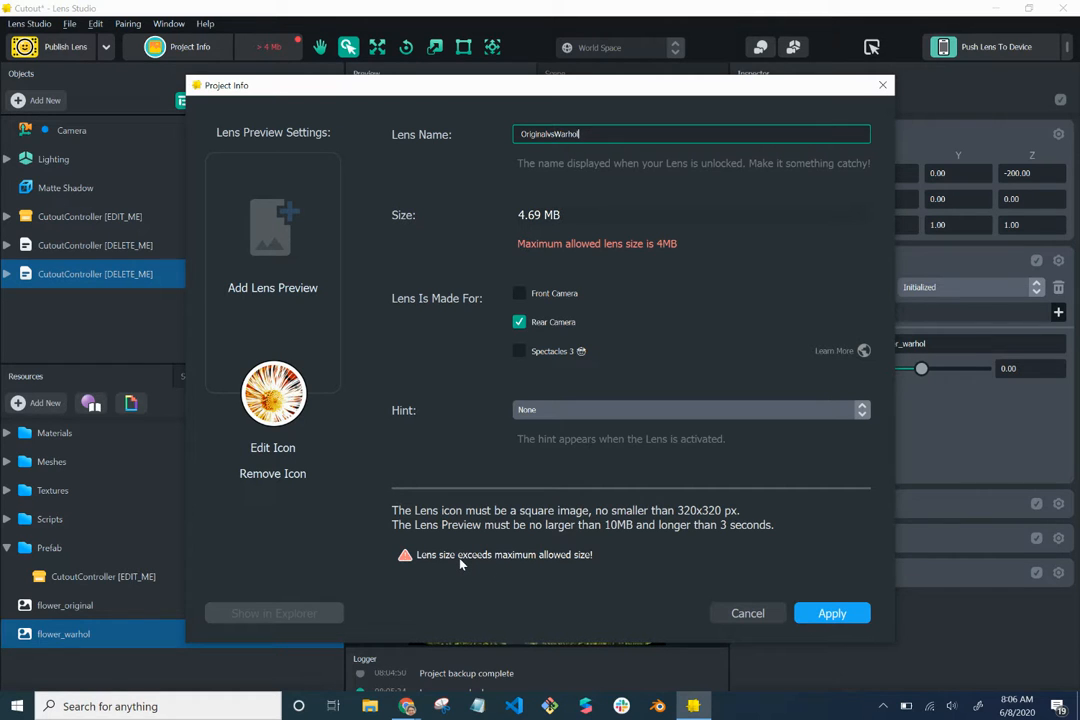
Remove the custom lens icon and discard the project info changes.
click(289, 474)
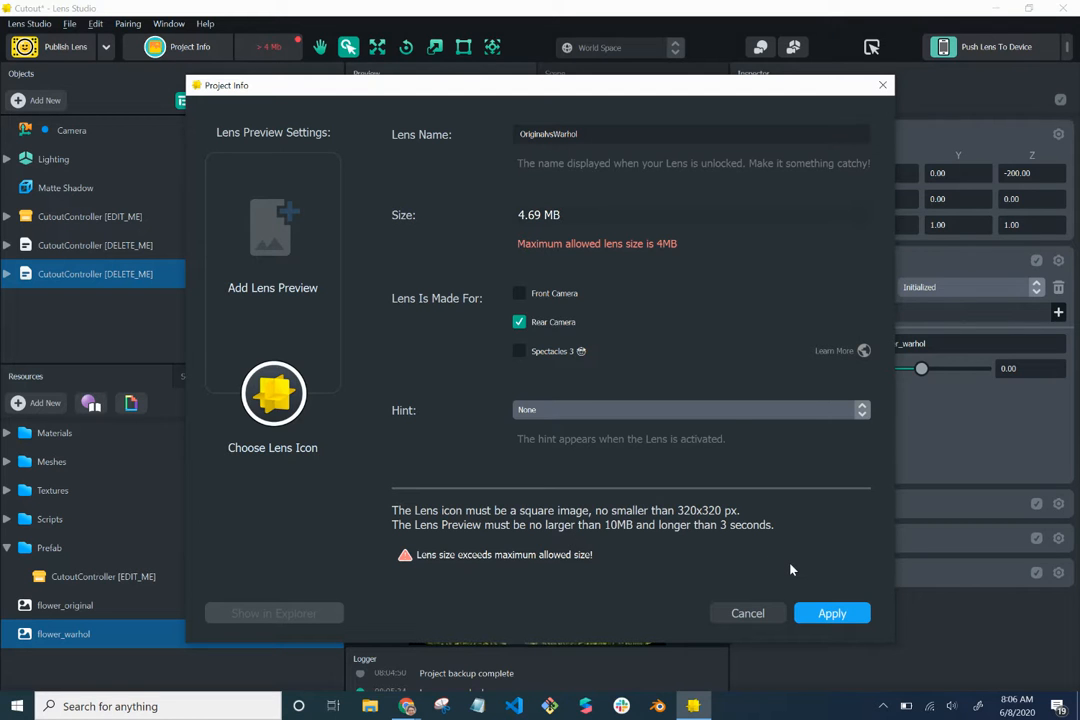
click(763, 615)
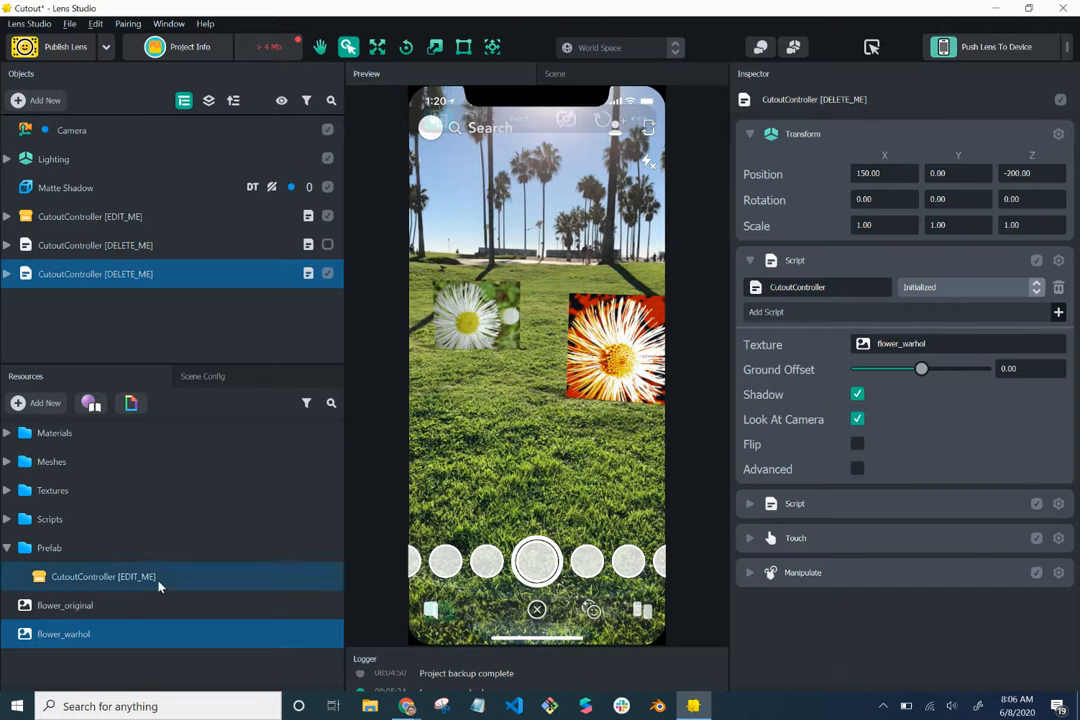
Delete the flower_original and flower_warhol textures from the project resources.
click(92, 616)
right_click(92, 616)
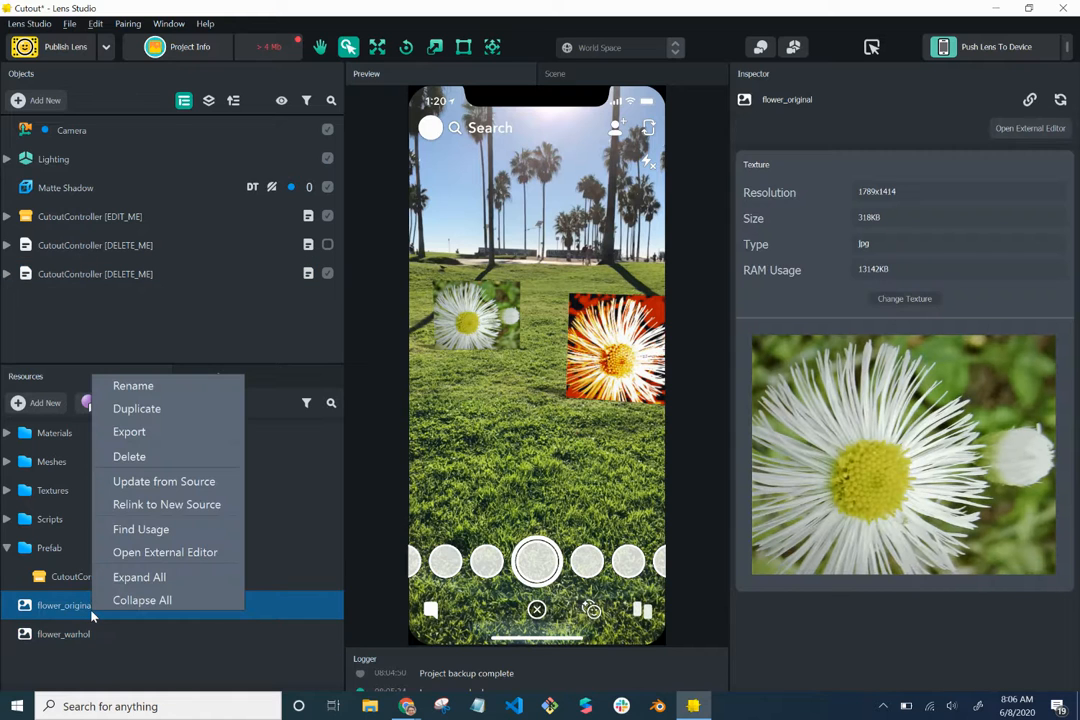
click(152, 457)
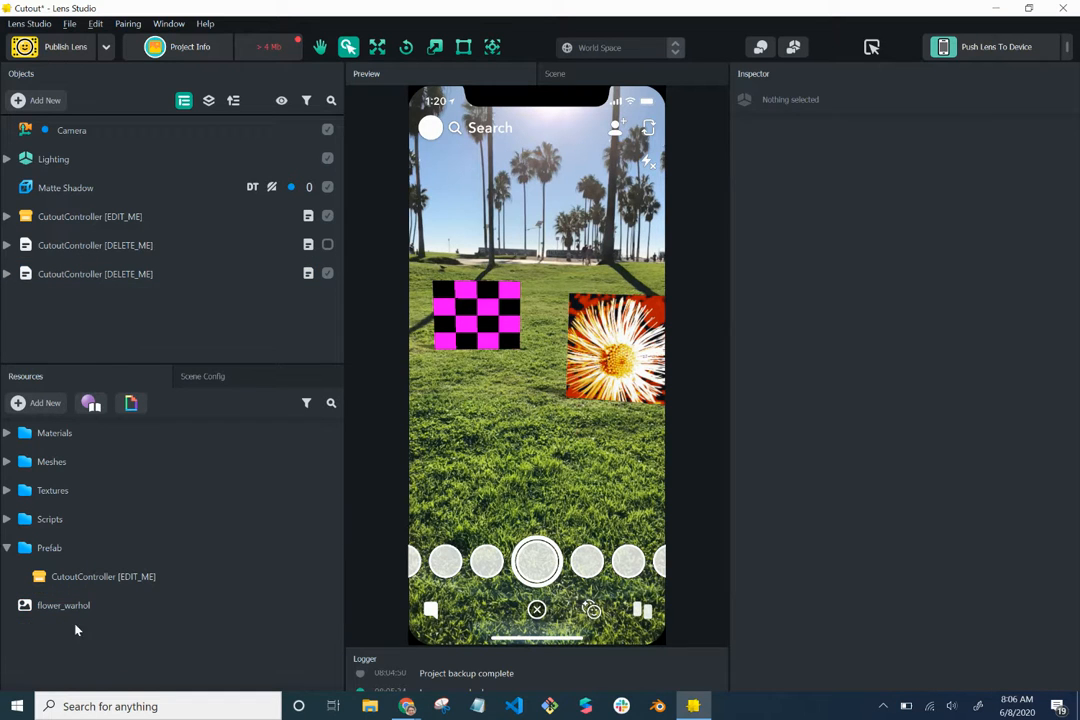
click(77, 618)
right_click(78, 618)
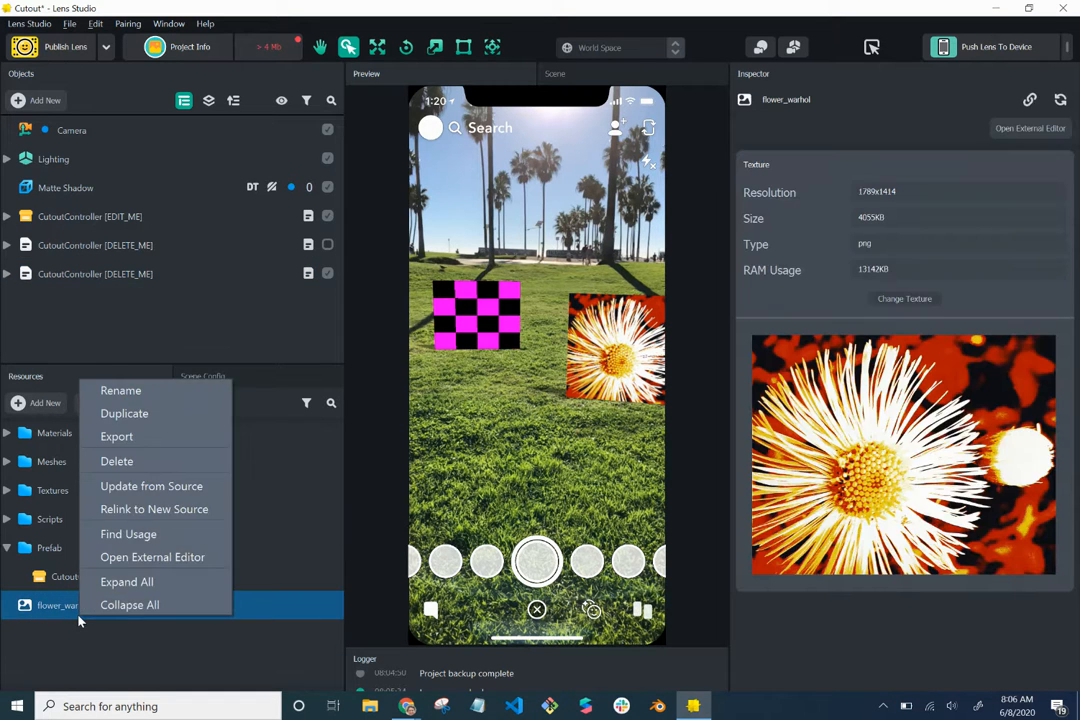
click(132, 462)
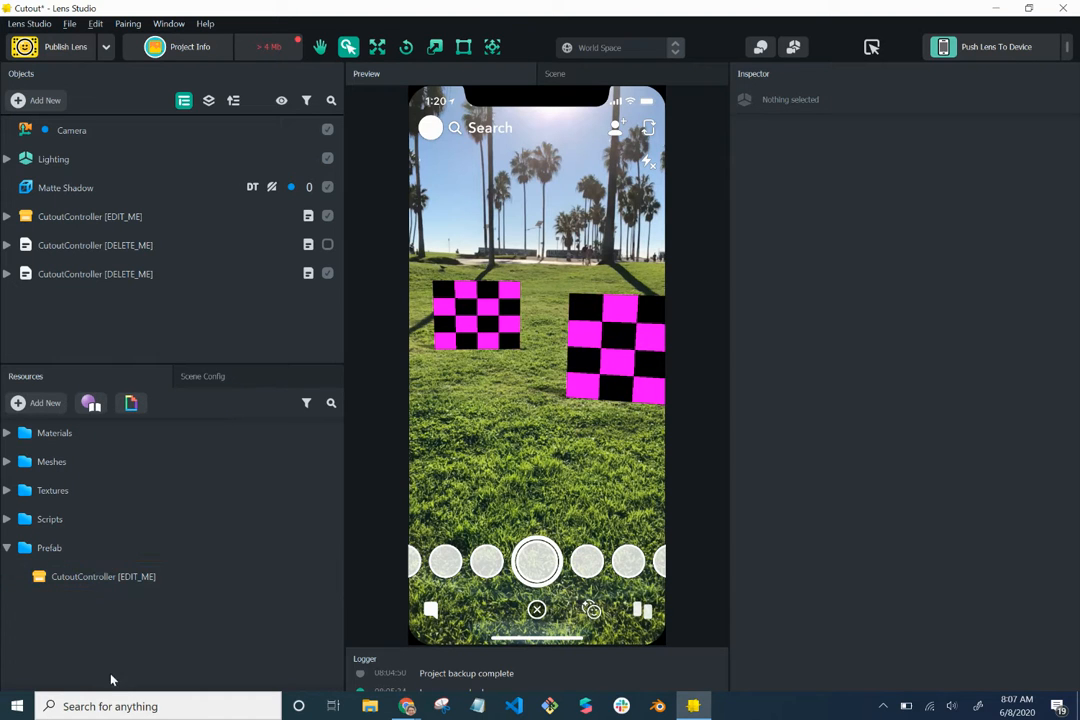
Switch to Paint by searching for it in Windows.
click(108, 706)
text(paint)
key(Return)
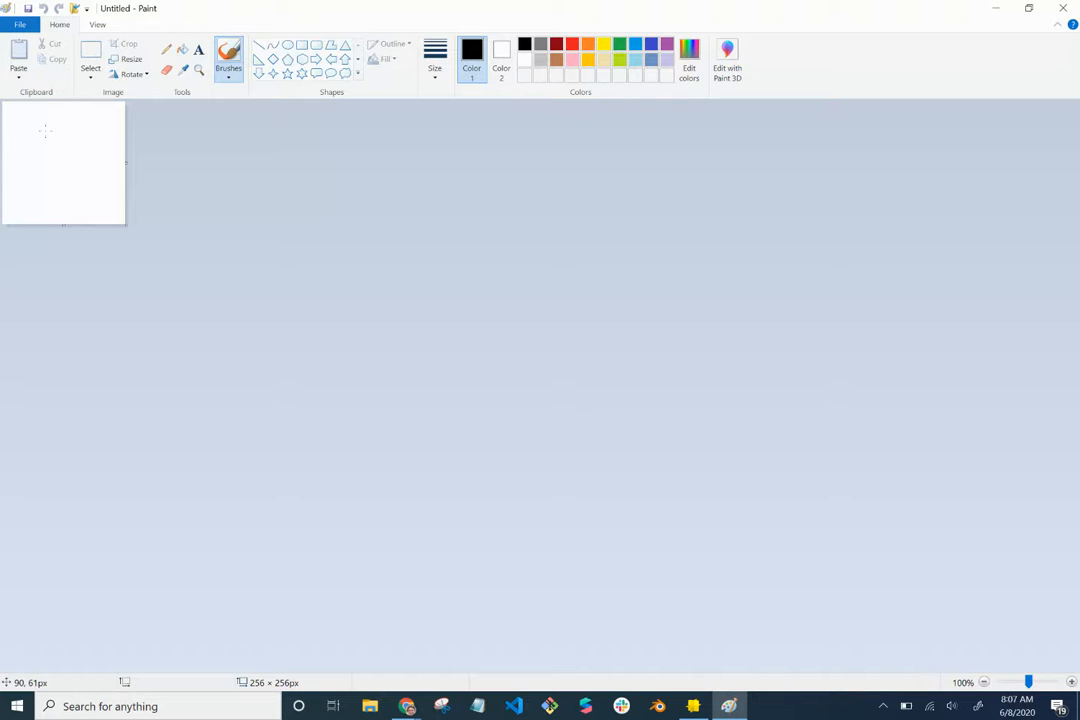
Open flower_original.jpg in Paint from Desktop > Tutorials > Snapchat Tutorials > Art is Smart.
click(74, 9)
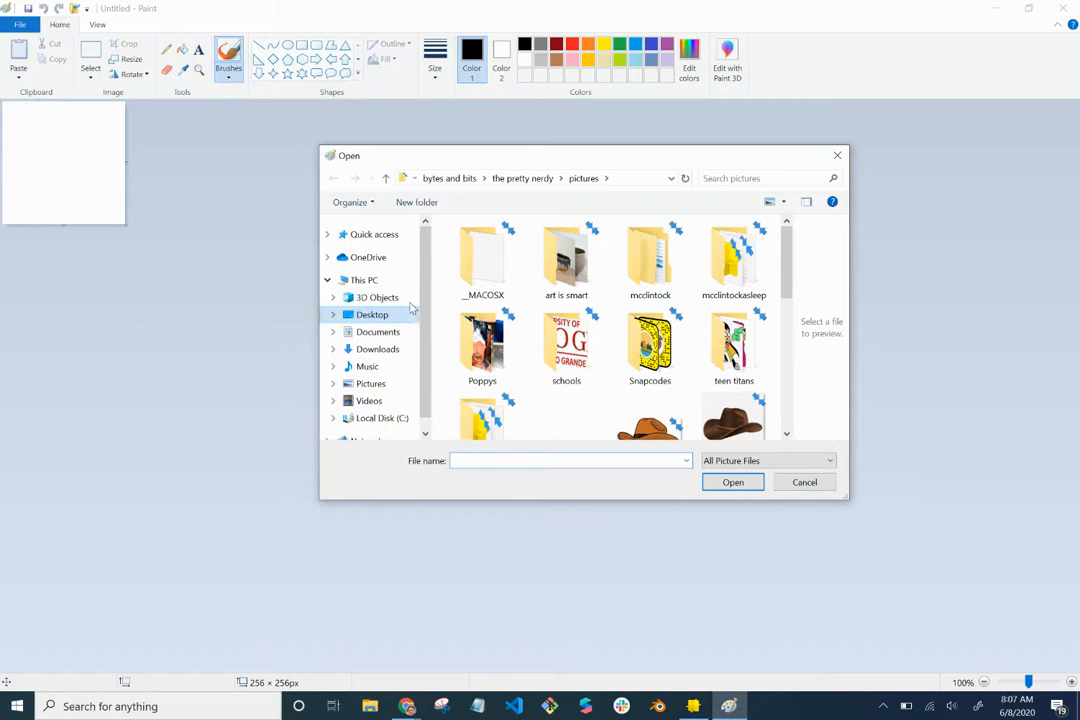
double_click(557, 275)
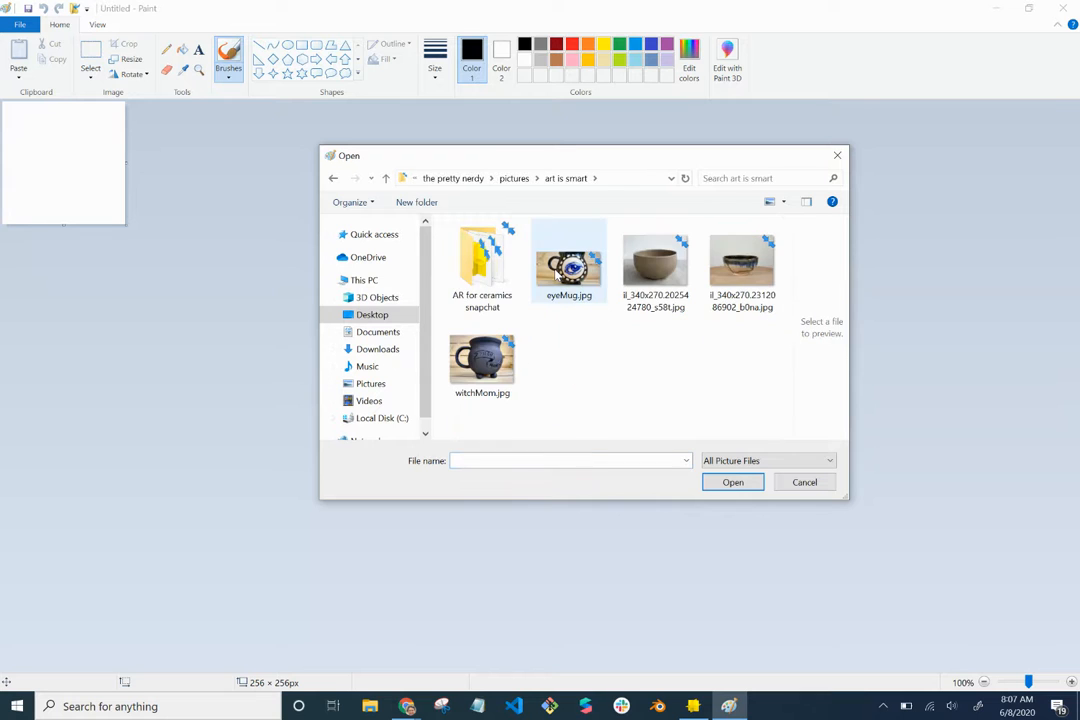
click(366, 314)
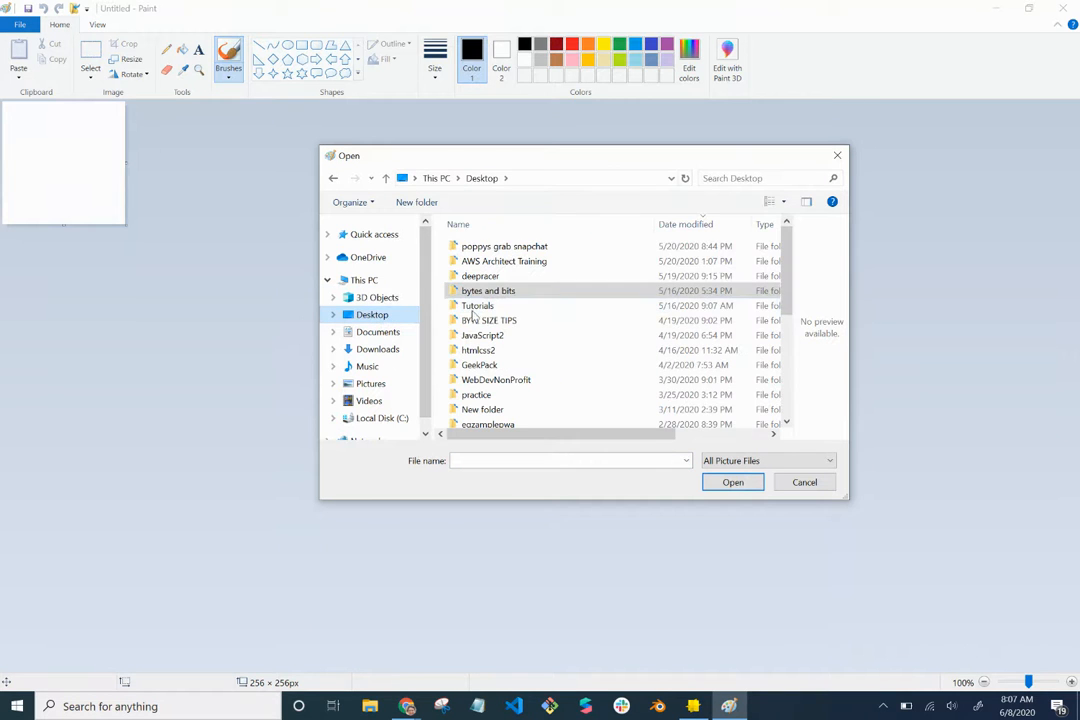
double_click(476, 306)
double_click(537, 250)
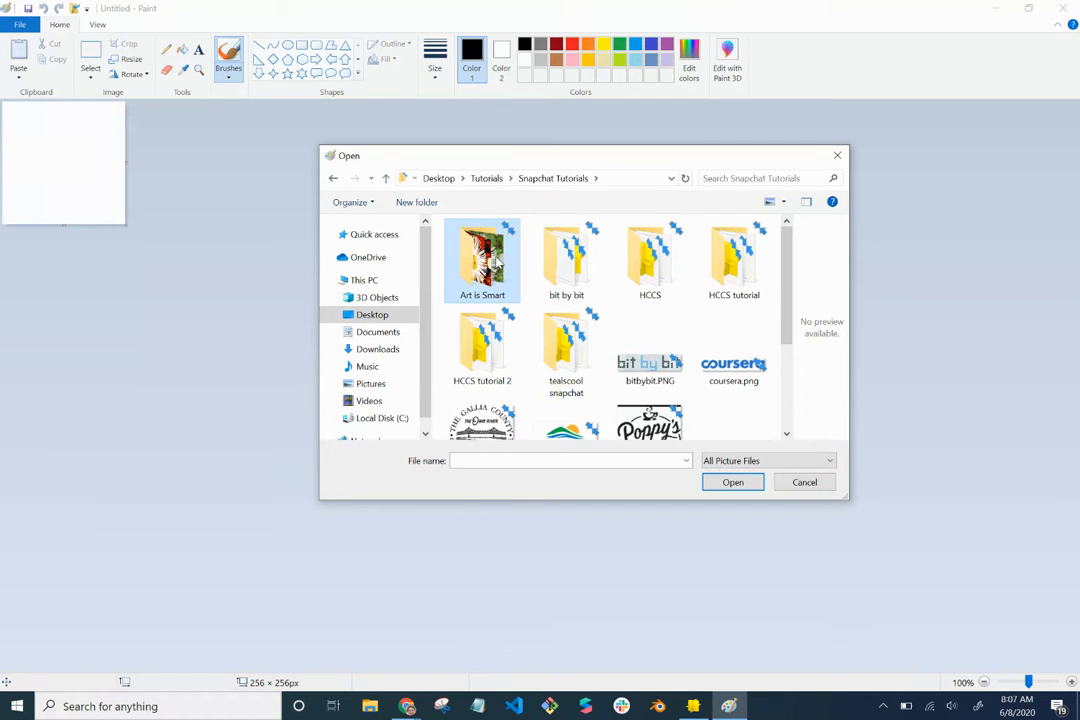
double_click(494, 260)
double_click(490, 262)
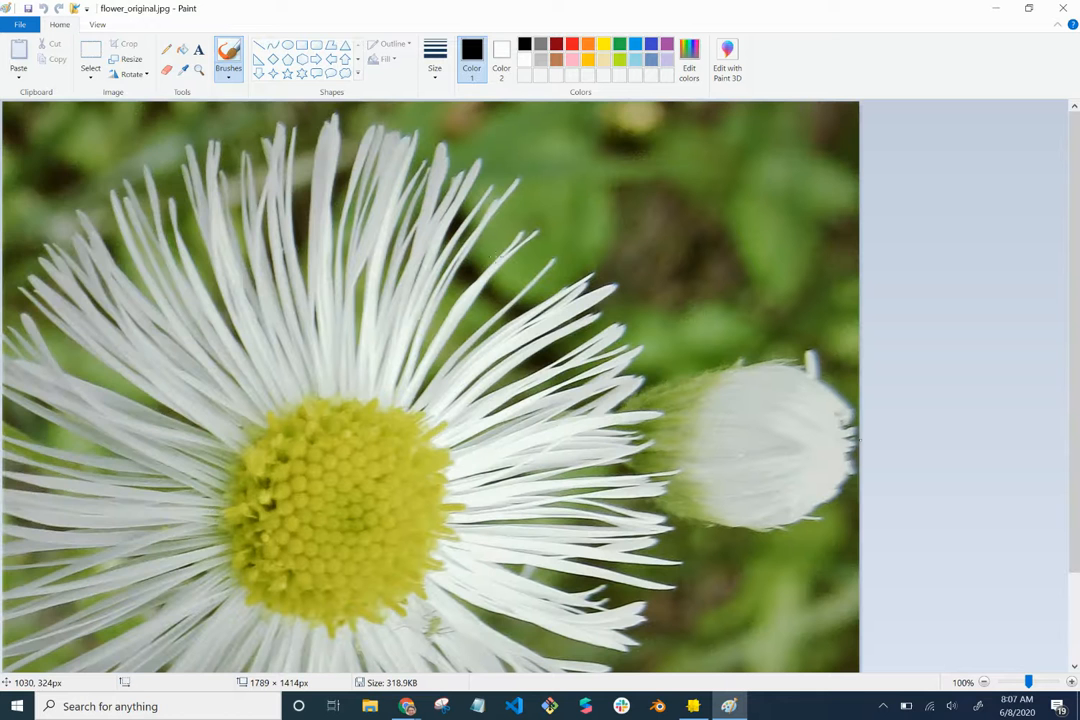
Open the resize and skew settings for the flower_original.jpg image.
scroll(470, 350, down, 2)
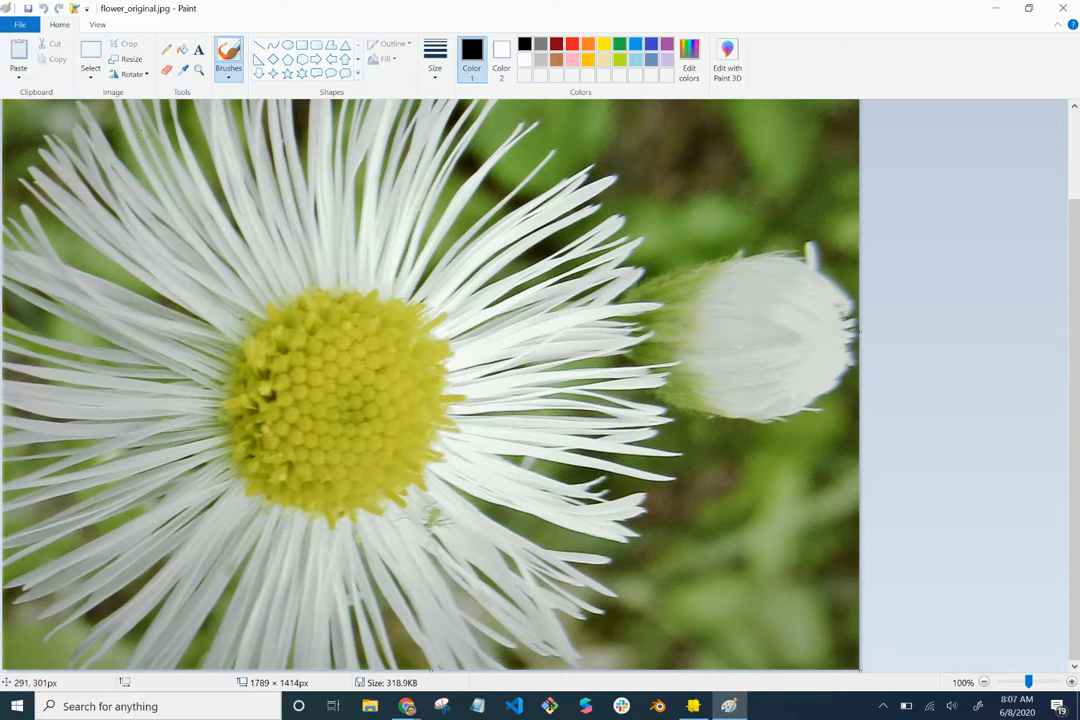
click(102, 25)
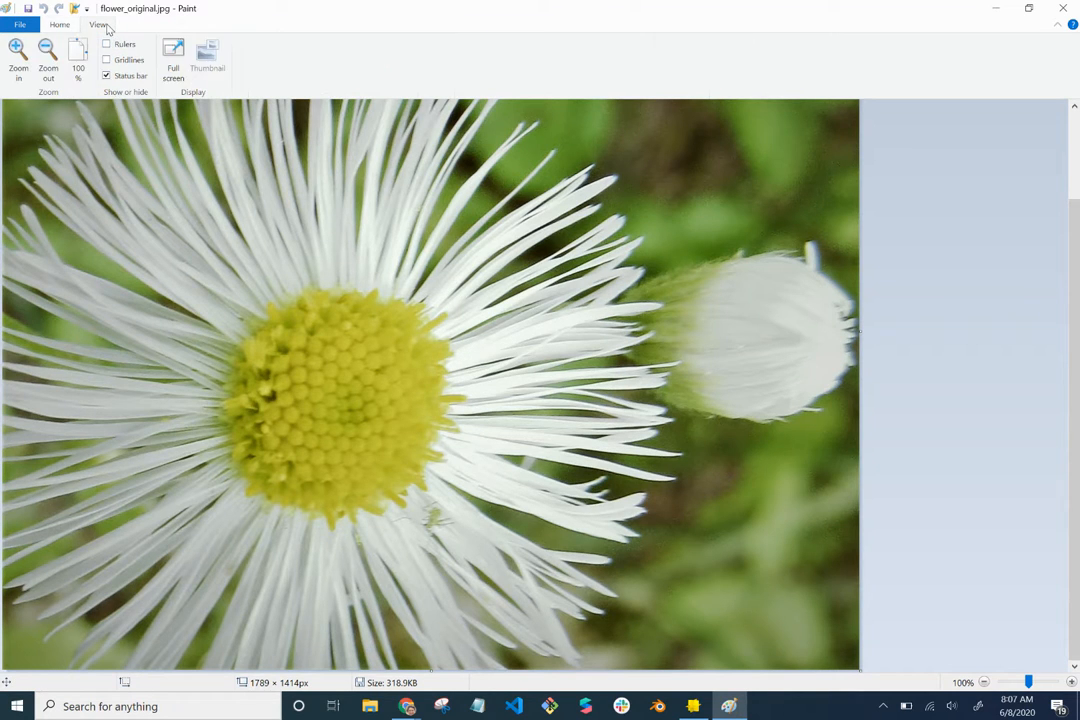
click(57, 27)
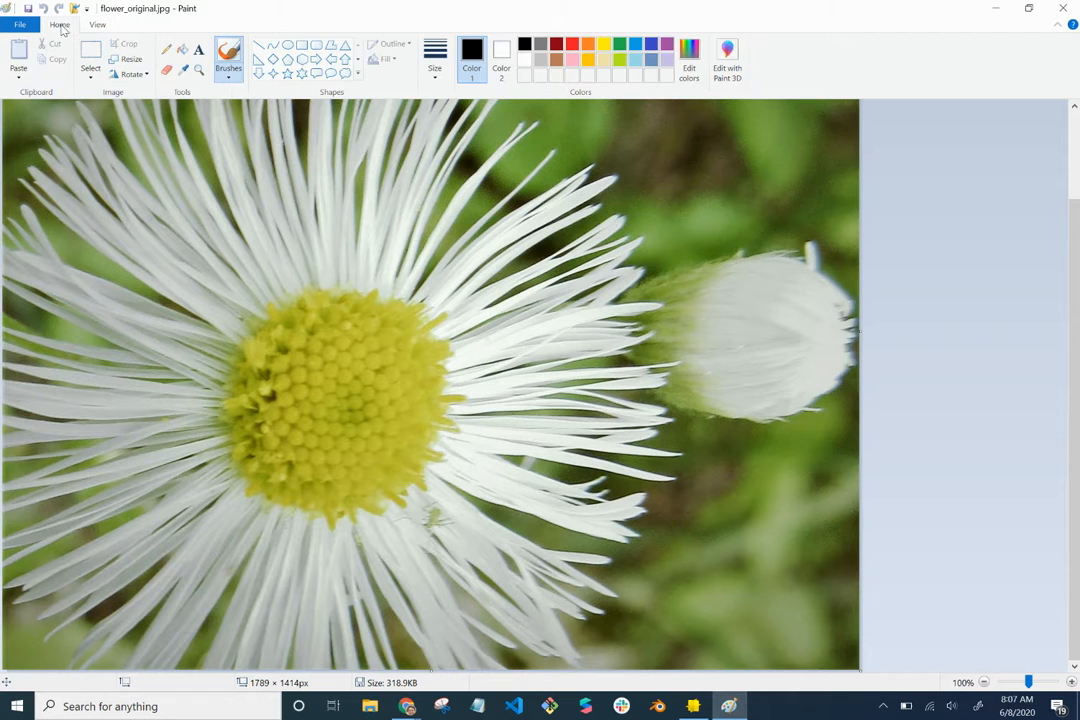
click(134, 60)
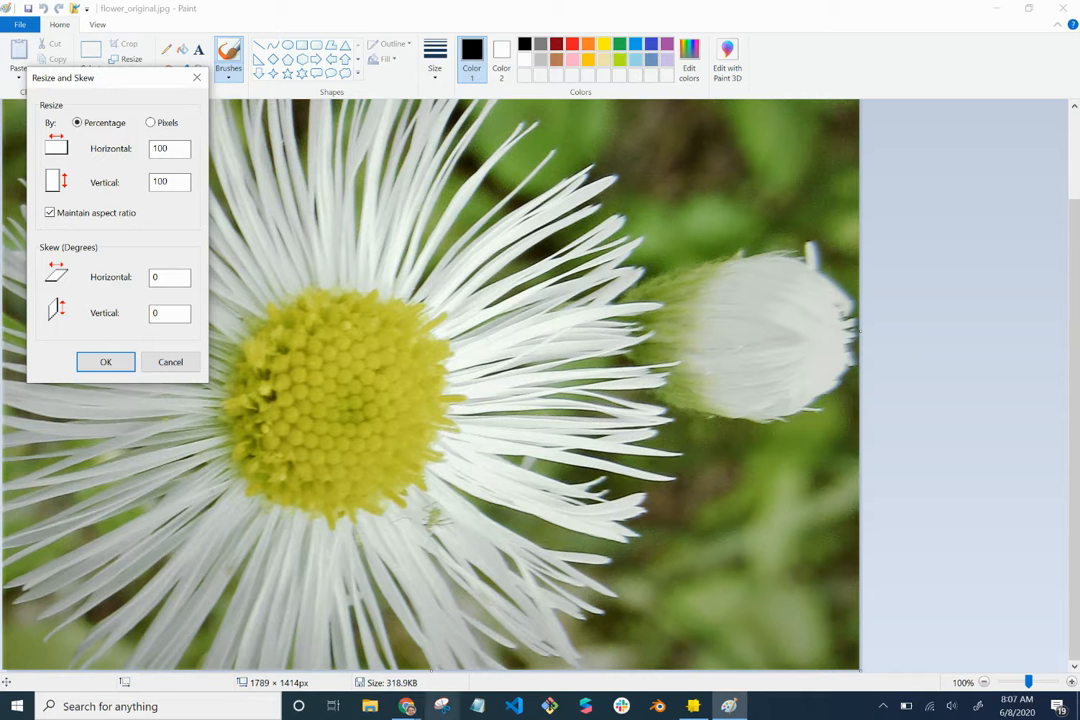
Switch to File Explorer and go to the Art is Smart folder under Desktop > Tutorials > Snapchat Tutorials.
click(370, 708)
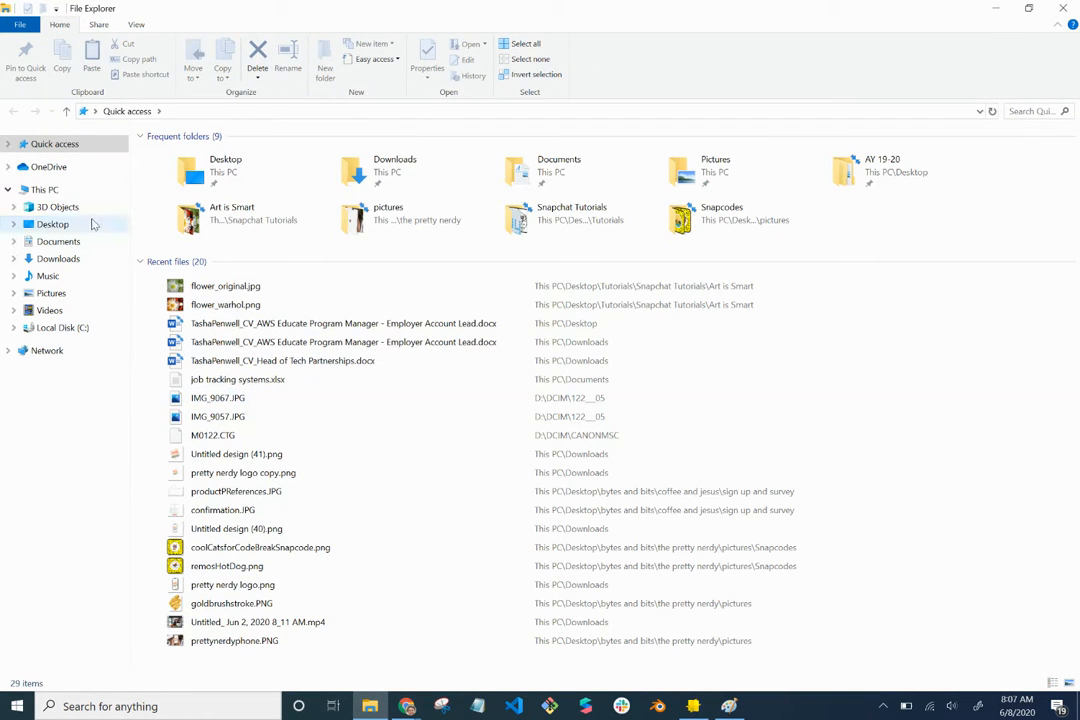
click(53, 224)
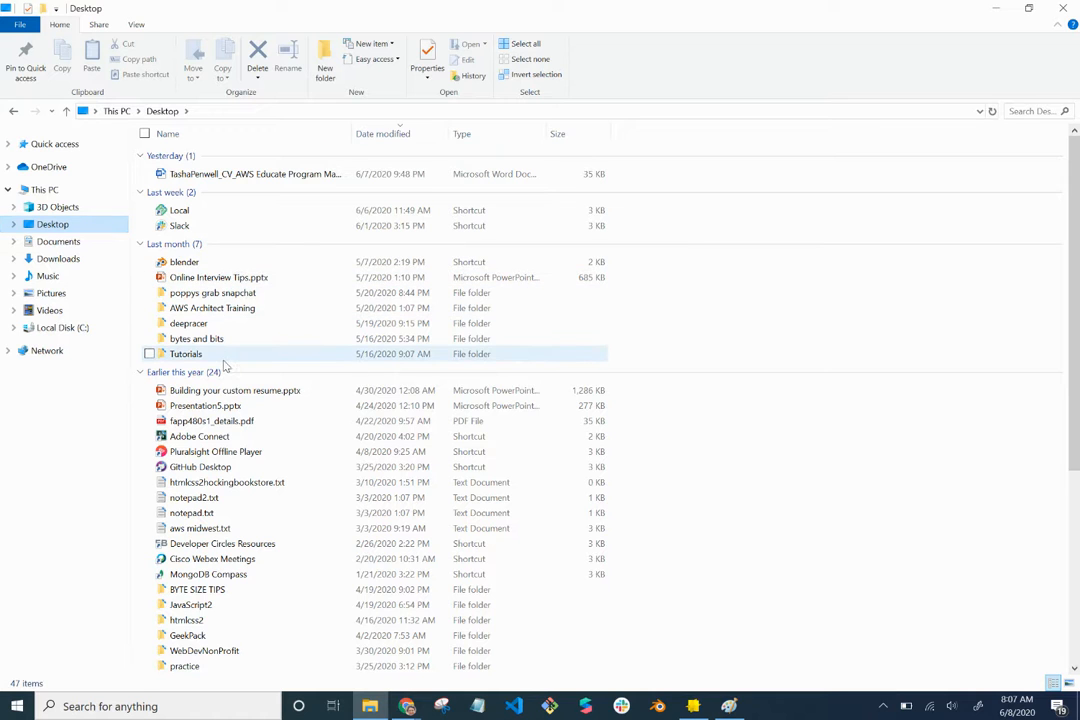
double_click(222, 355)
double_click(248, 157)
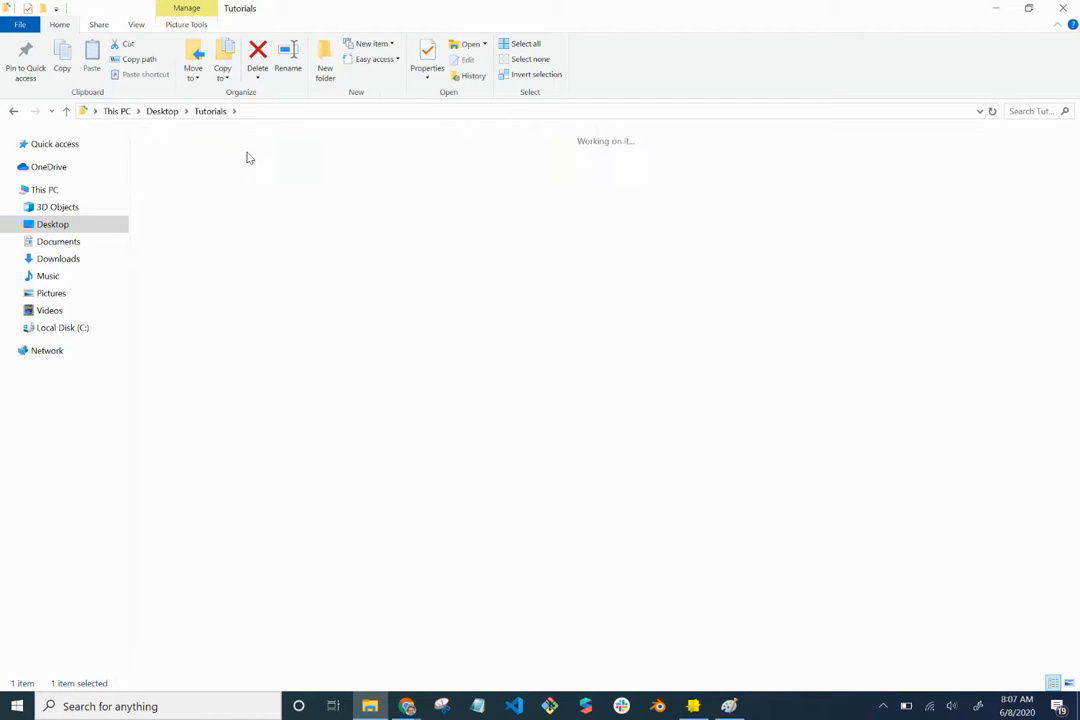
double_click(188, 200)
click(189, 201)
double_click(188, 200)
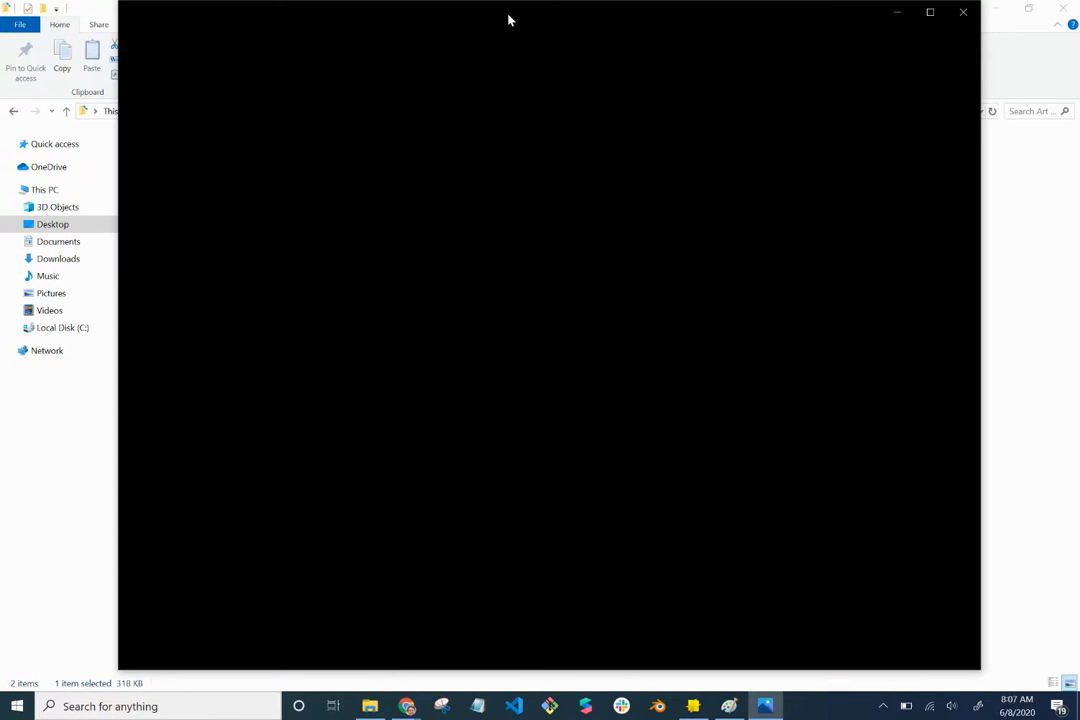
click(962, 16)
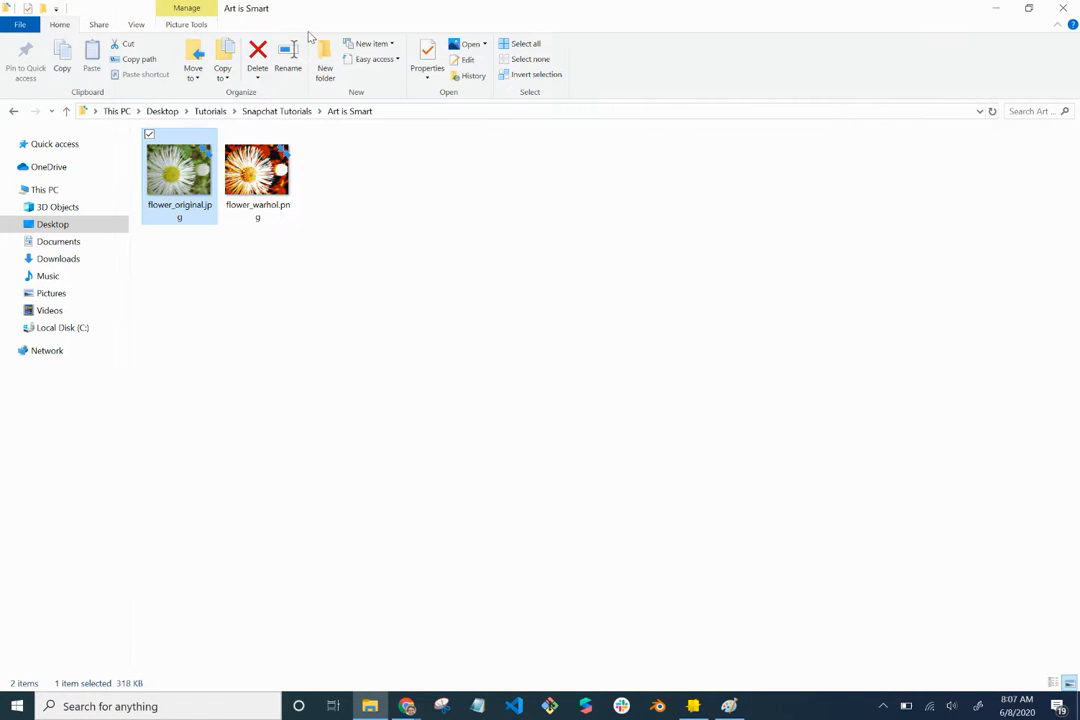
Show the Art is Smart folder with file details and examine the size of flower_warhol.png.
click(137, 25)
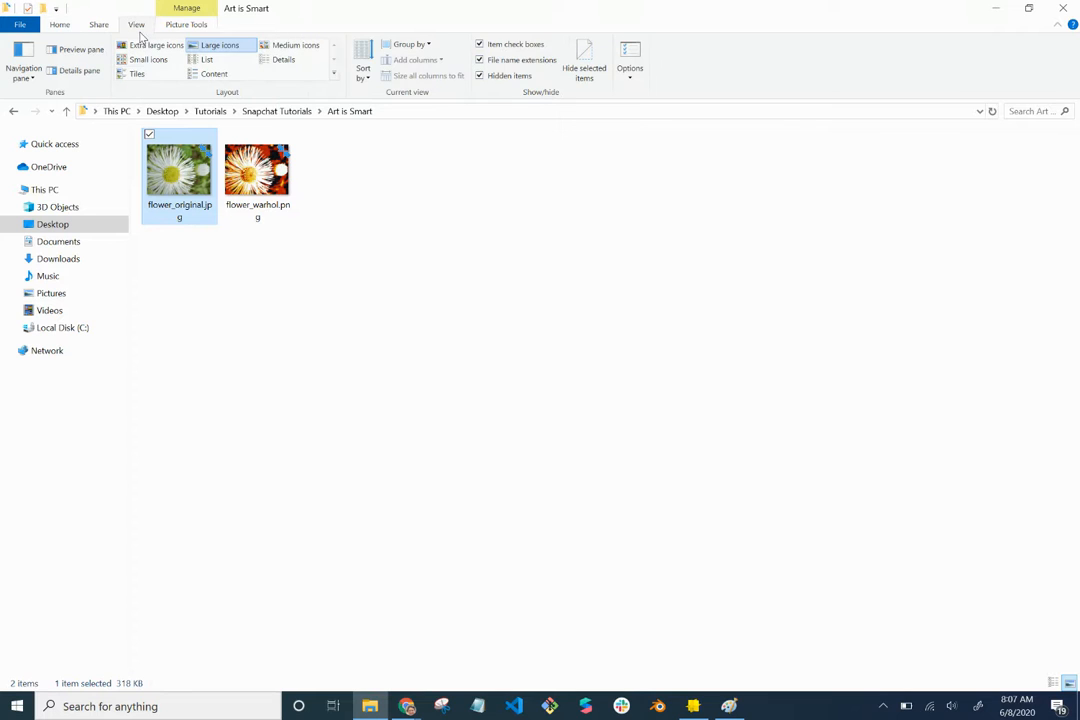
click(294, 64)
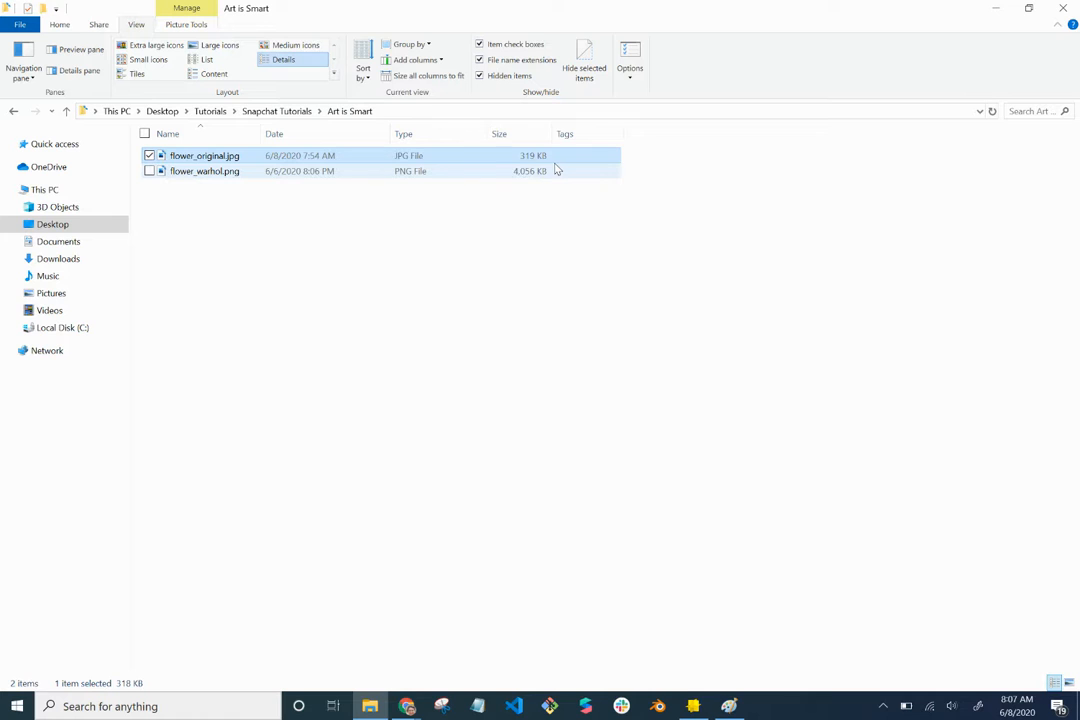
click(252, 173)
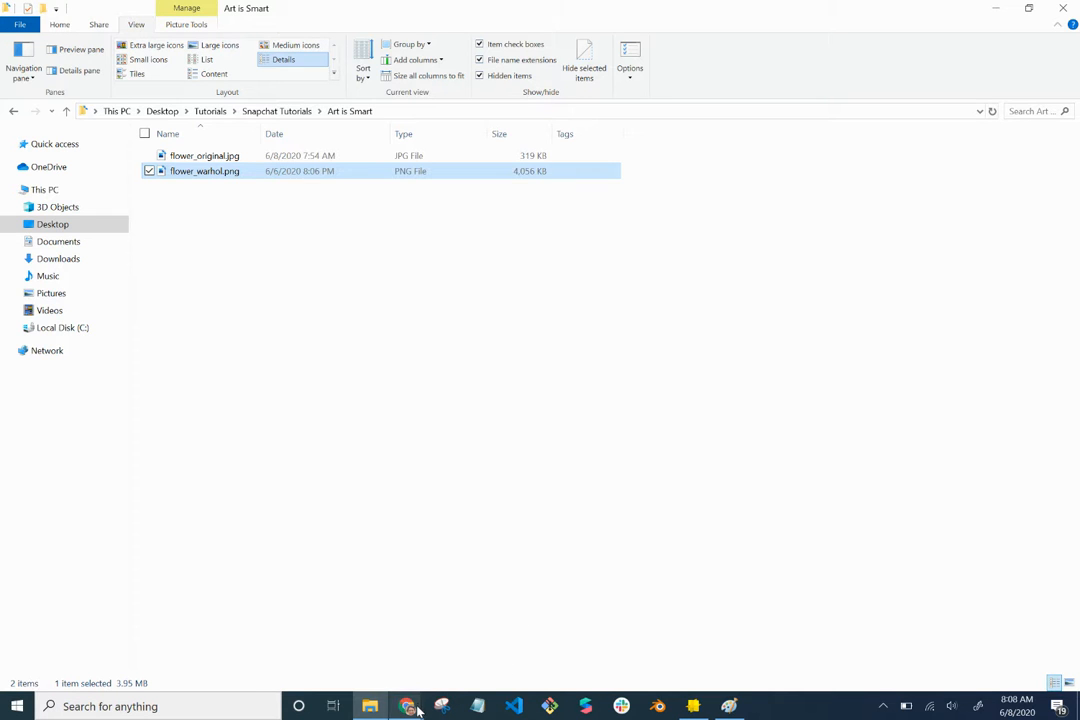
mouse_move(418, 707)
click(362, 645)
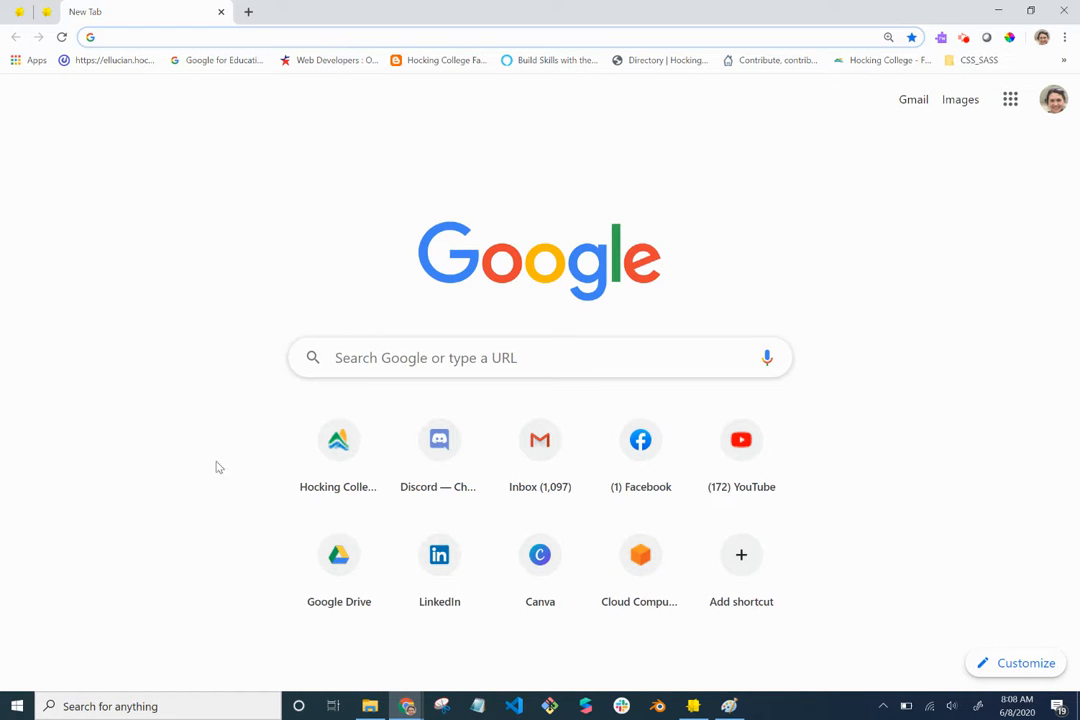
click(963, 37)
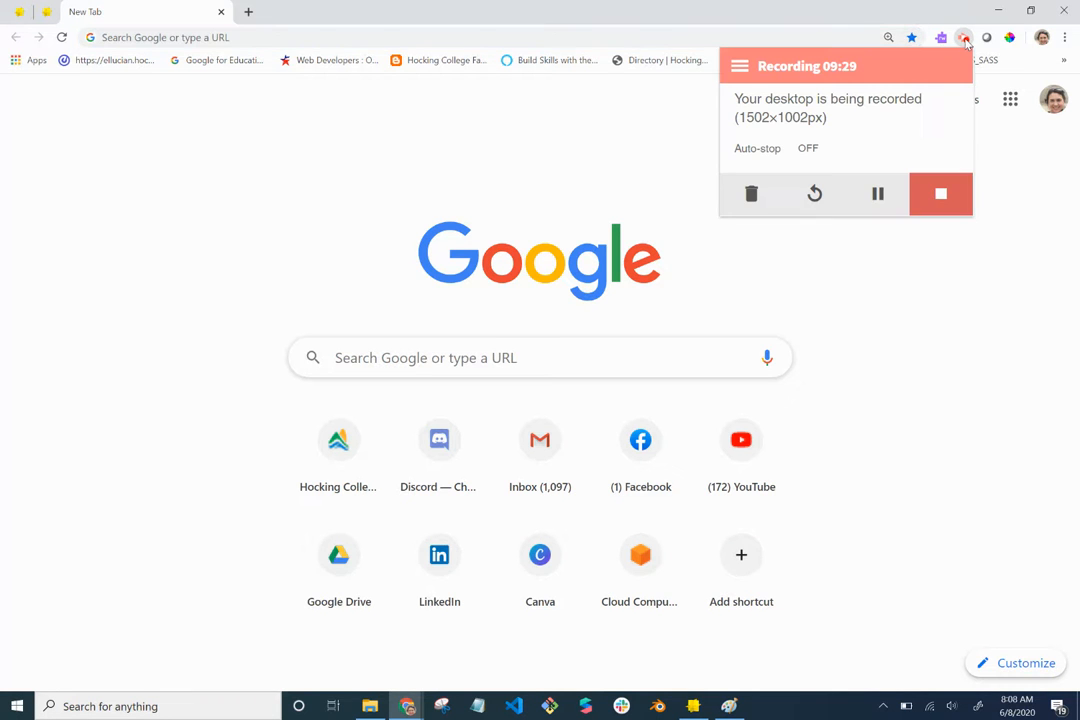
click(878, 200)
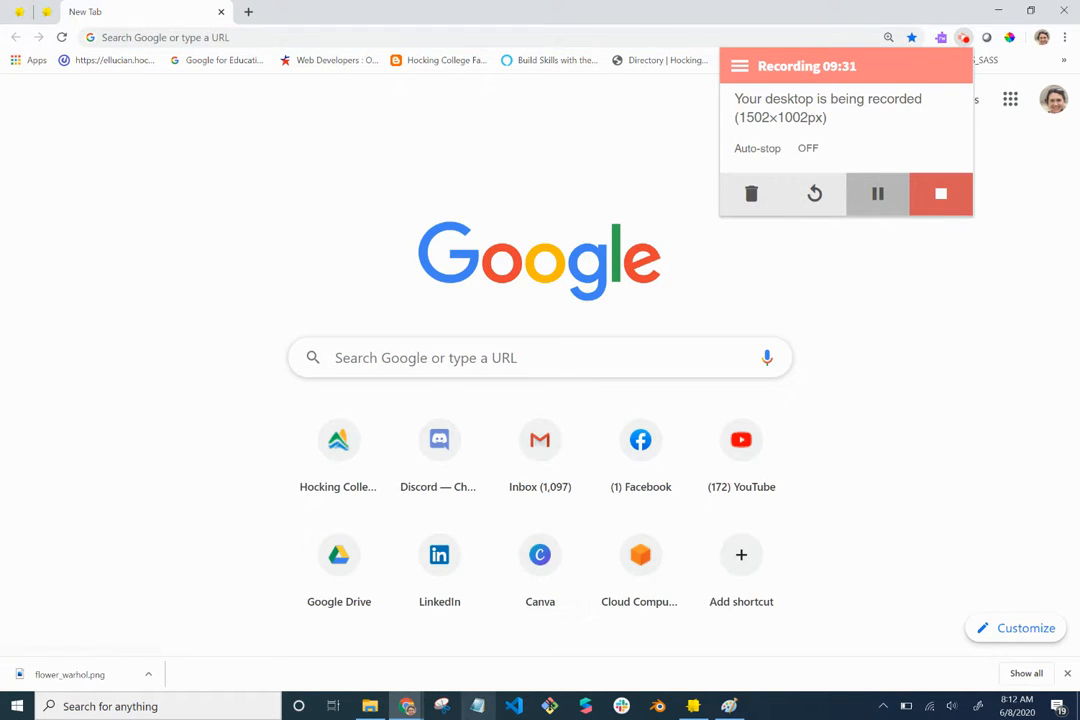
Check the flower_warhol.png size in File Explorer and import it with flower_original.jpg into the Lens Studio project resources.
click(371, 708)
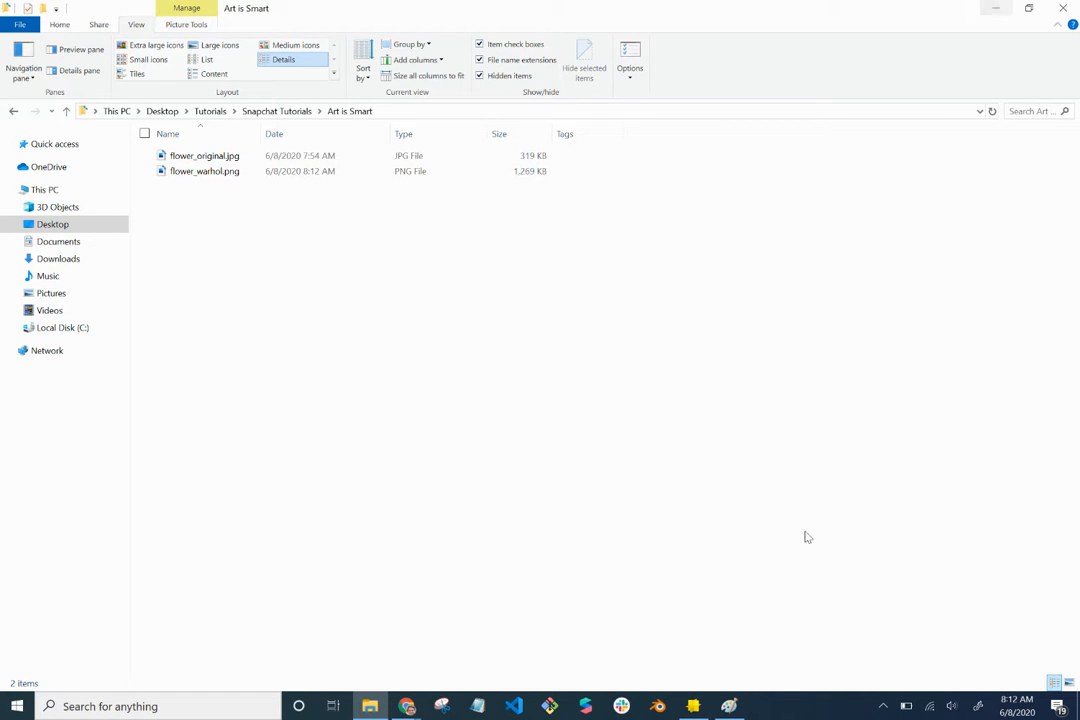
click(693, 706)
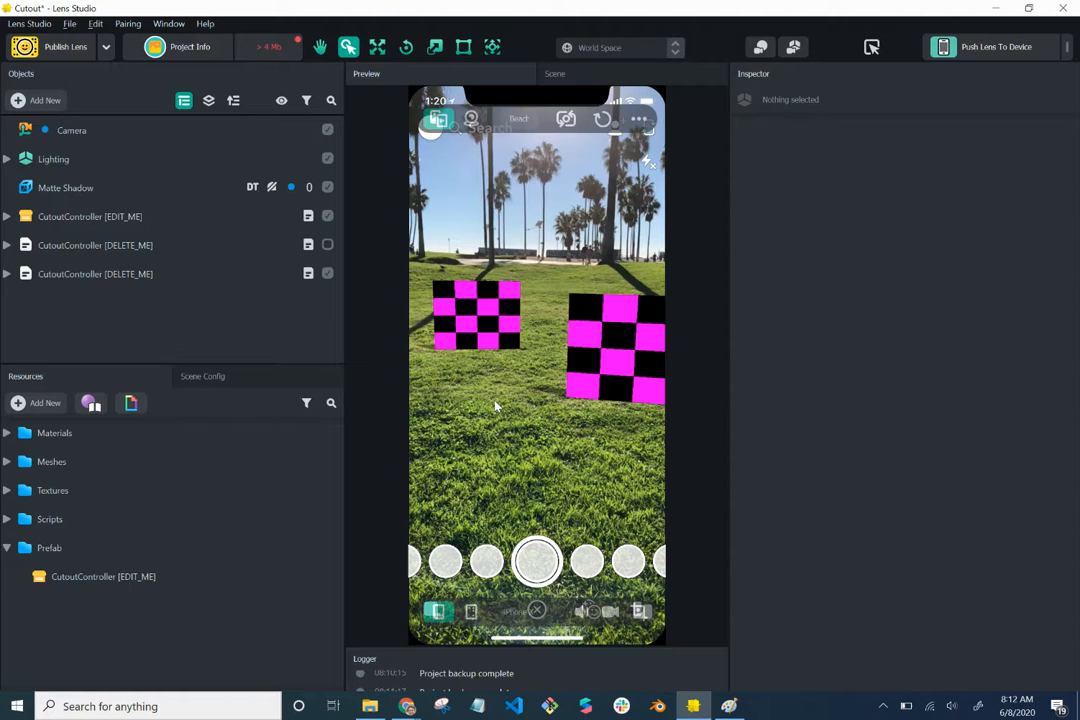
click(42, 403)
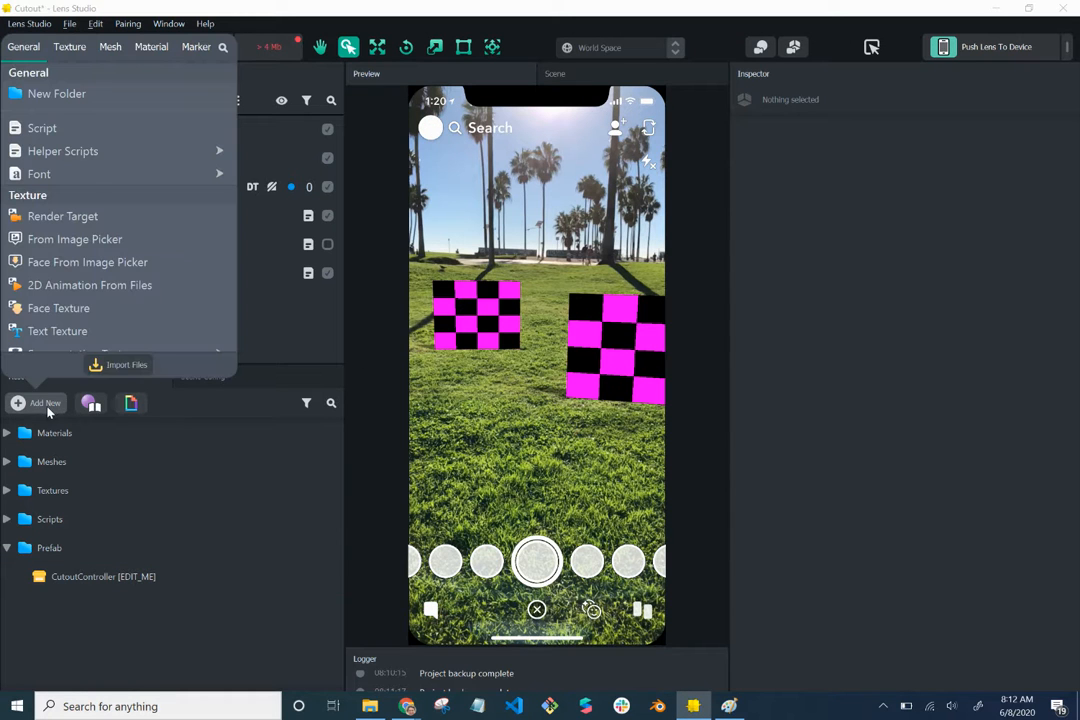
click(118, 365)
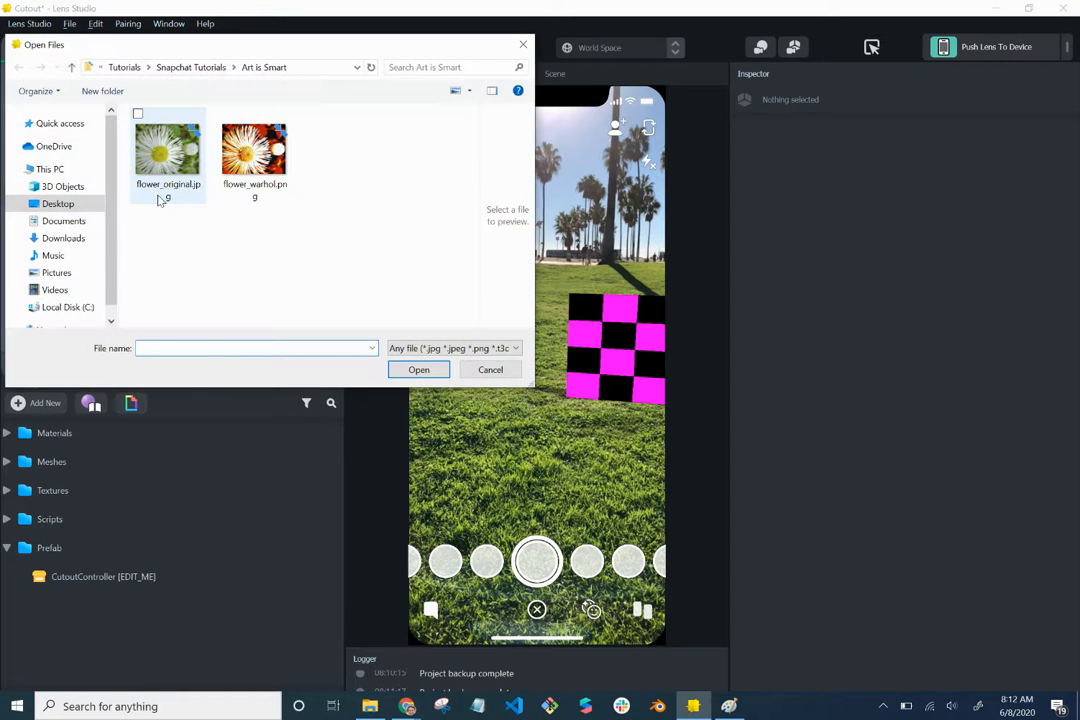
click(160, 190)
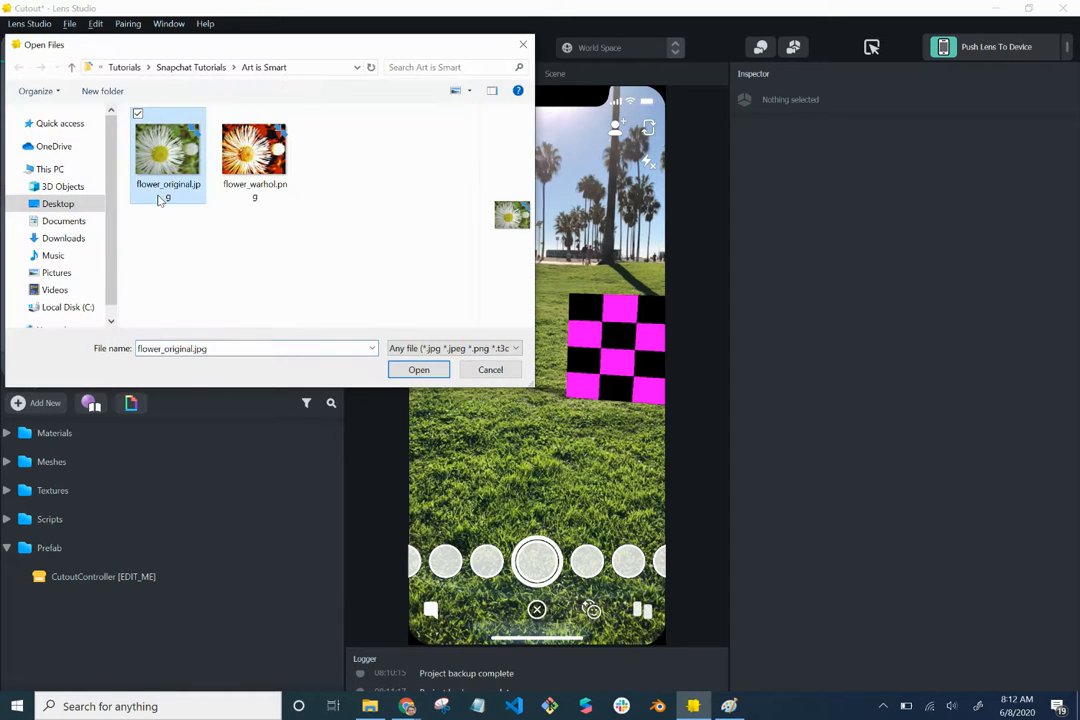
click(225, 114)
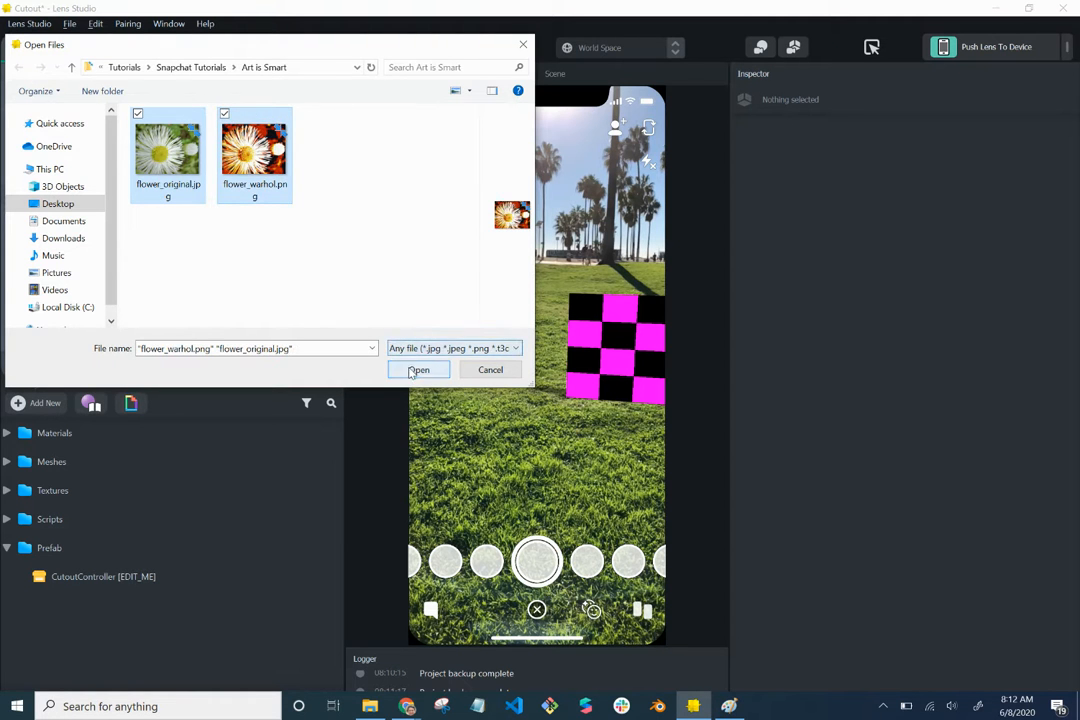
click(418, 369)
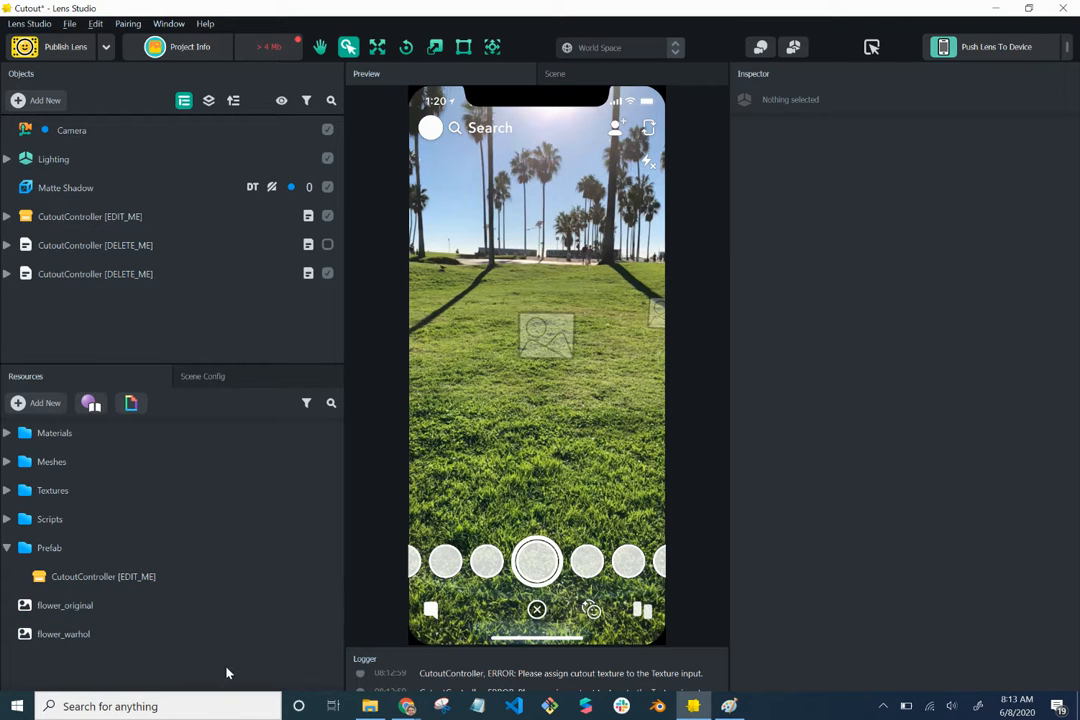
Assign the flower_original texture to the CutoutController [EDIT_ME] object.
click(100, 226)
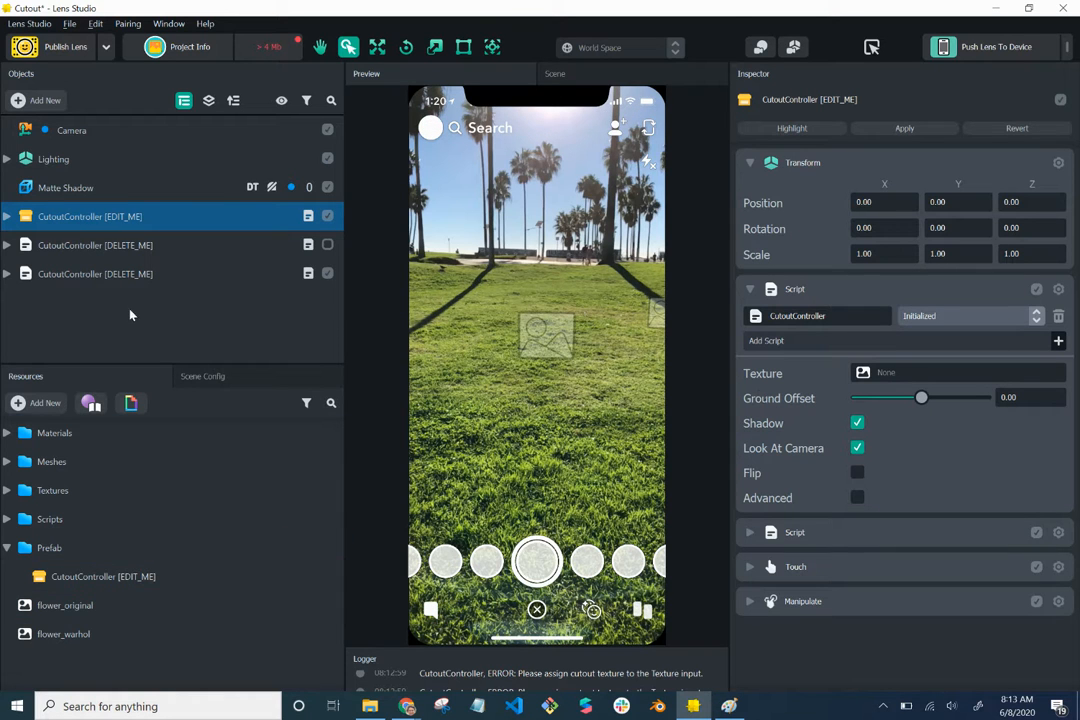
click(58, 606)
drag(58, 606, 870, 374)
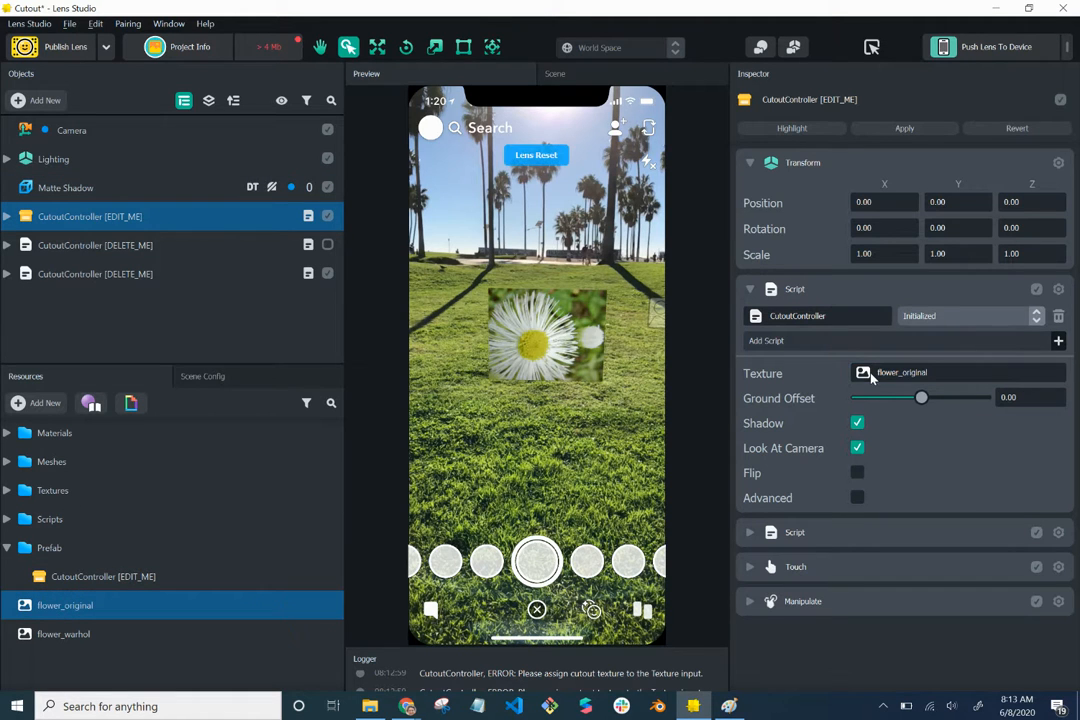
Assign the flower_warhol texture to the last CutoutController [DELETE_ME] object and push the lens to the device.
click(130, 279)
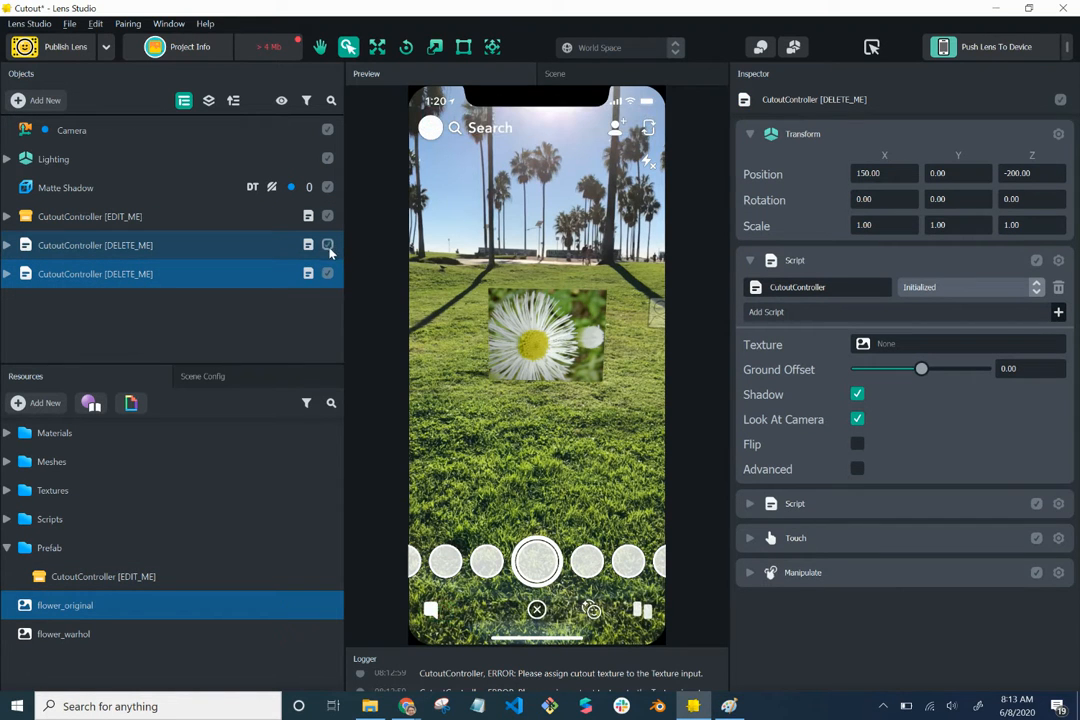
click(327, 245)
drag(86, 645, 884, 354)
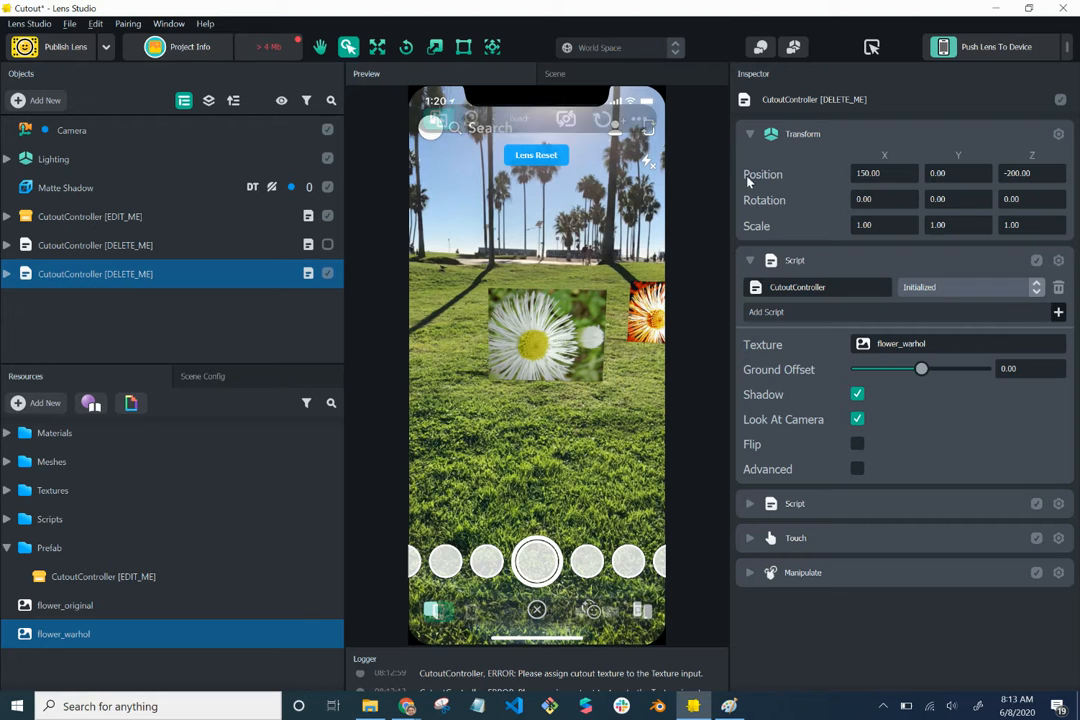
click(997, 50)
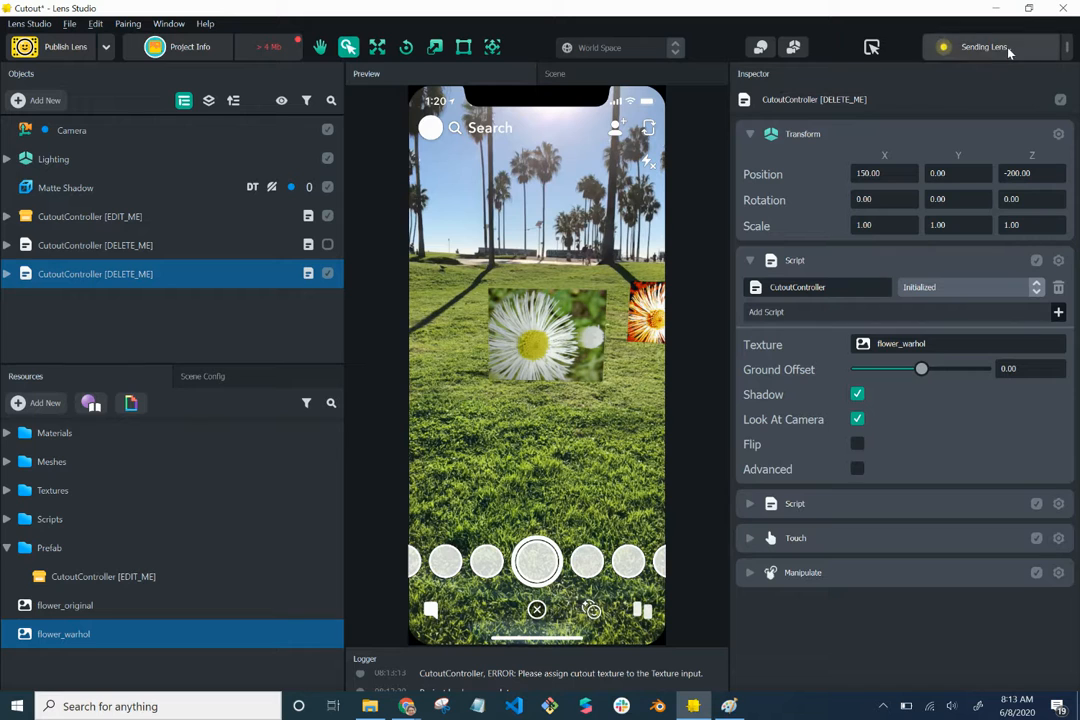
Set the lens name to OriginalvsWarhol in the project info.
click(157, 46)
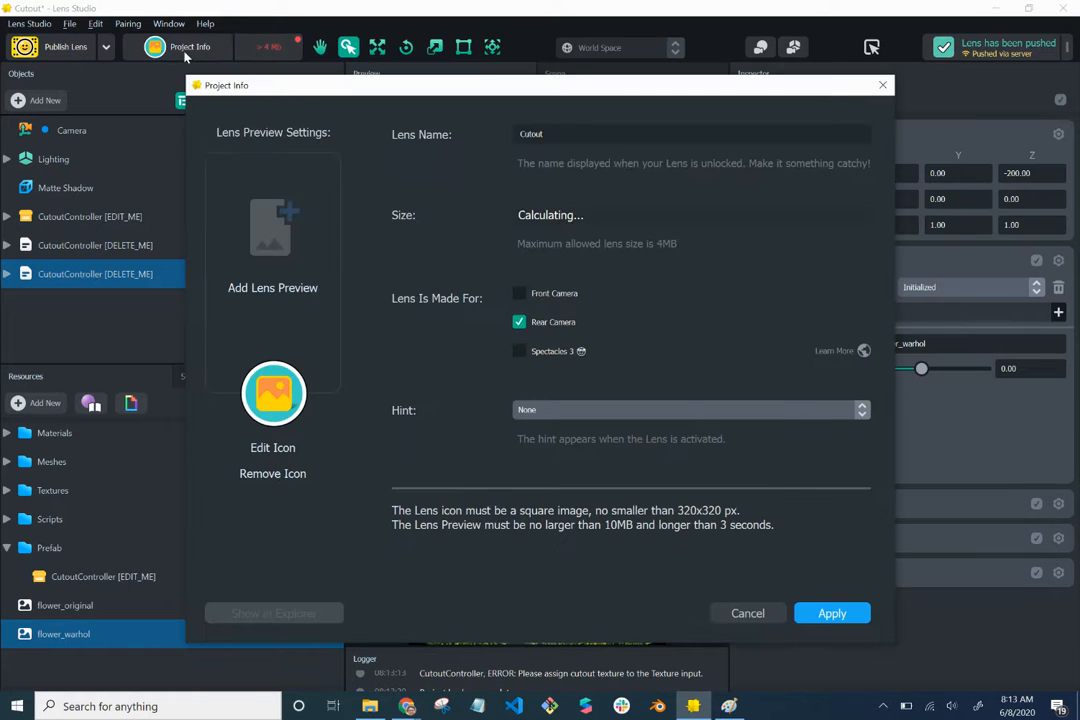
double_click(563, 135)
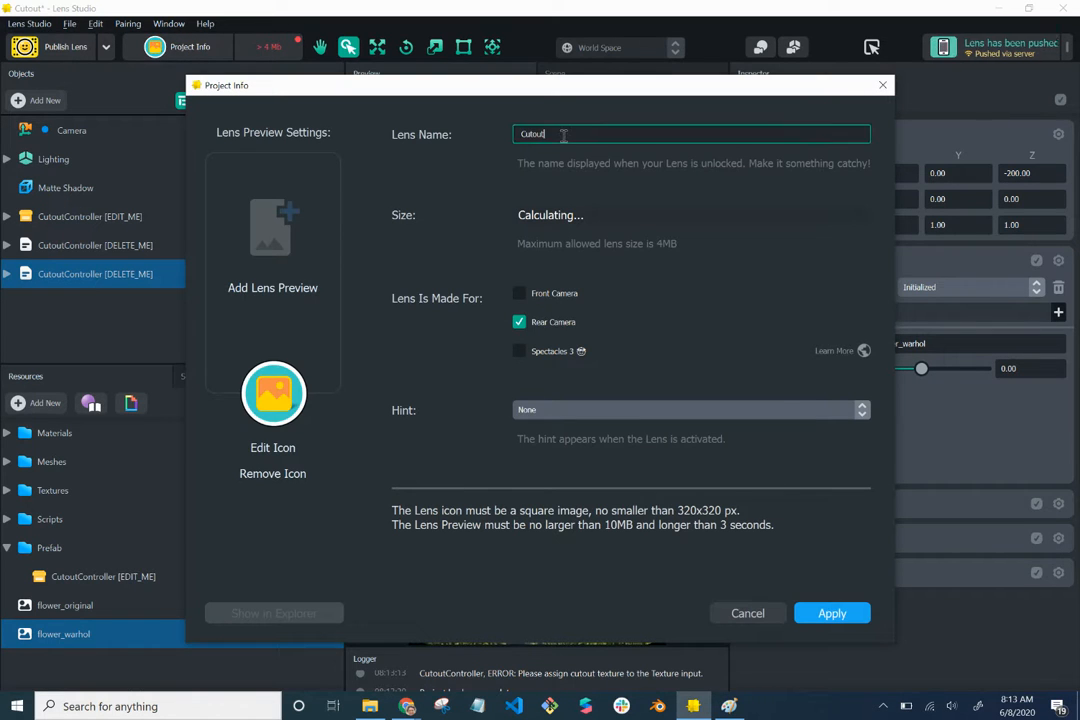
text(OriginalvsWarhol)
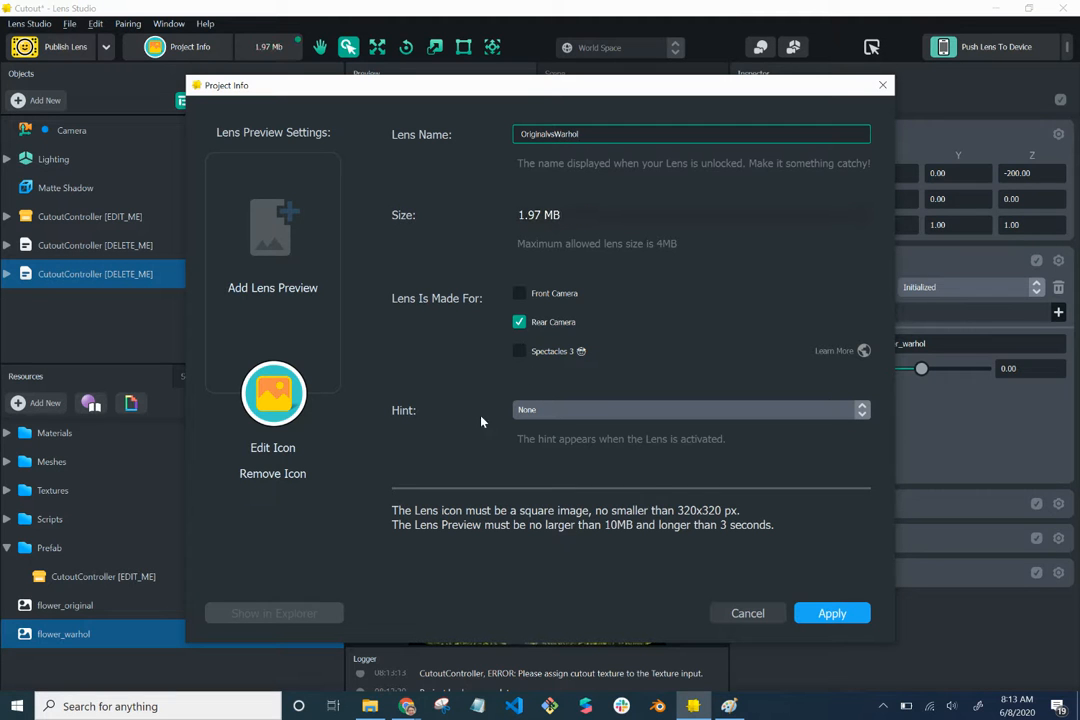
Replace the lens icon with the Warhol-style flower image, cropped around the large blossom, and apply the project info.
click(272, 448)
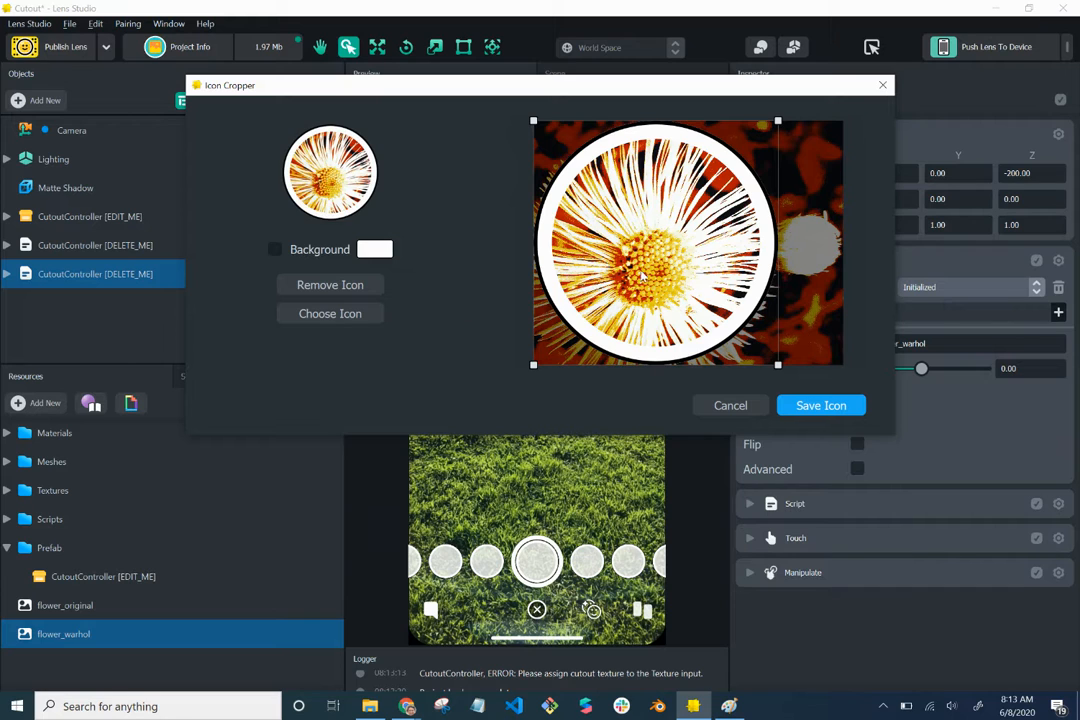
click(818, 406)
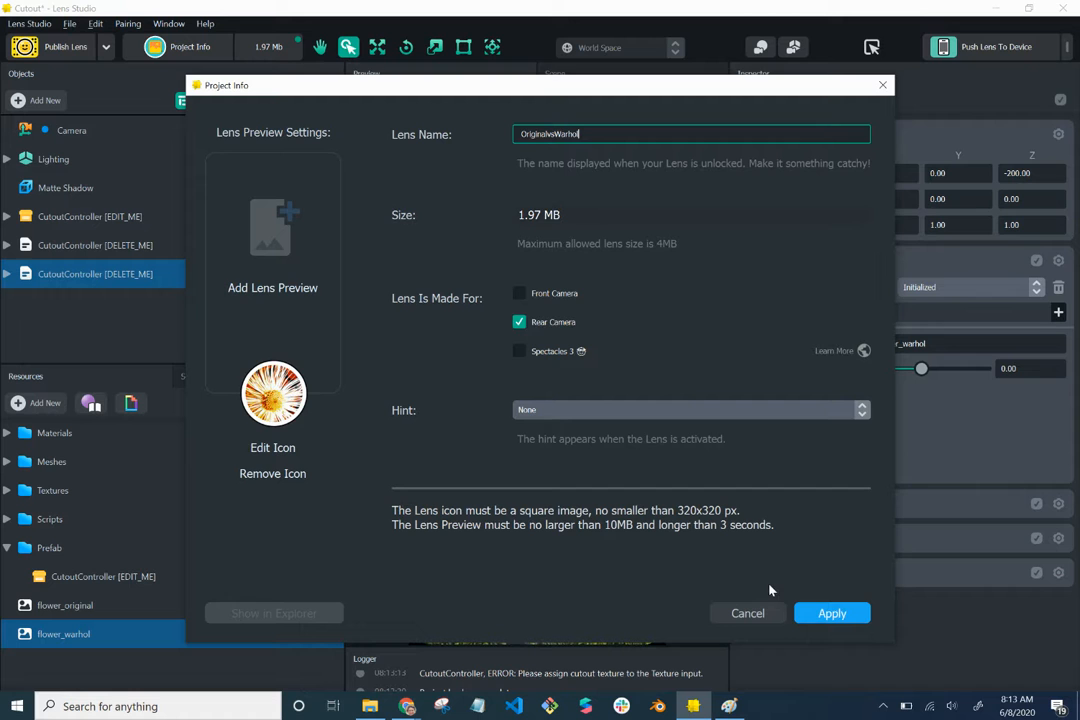
click(828, 614)
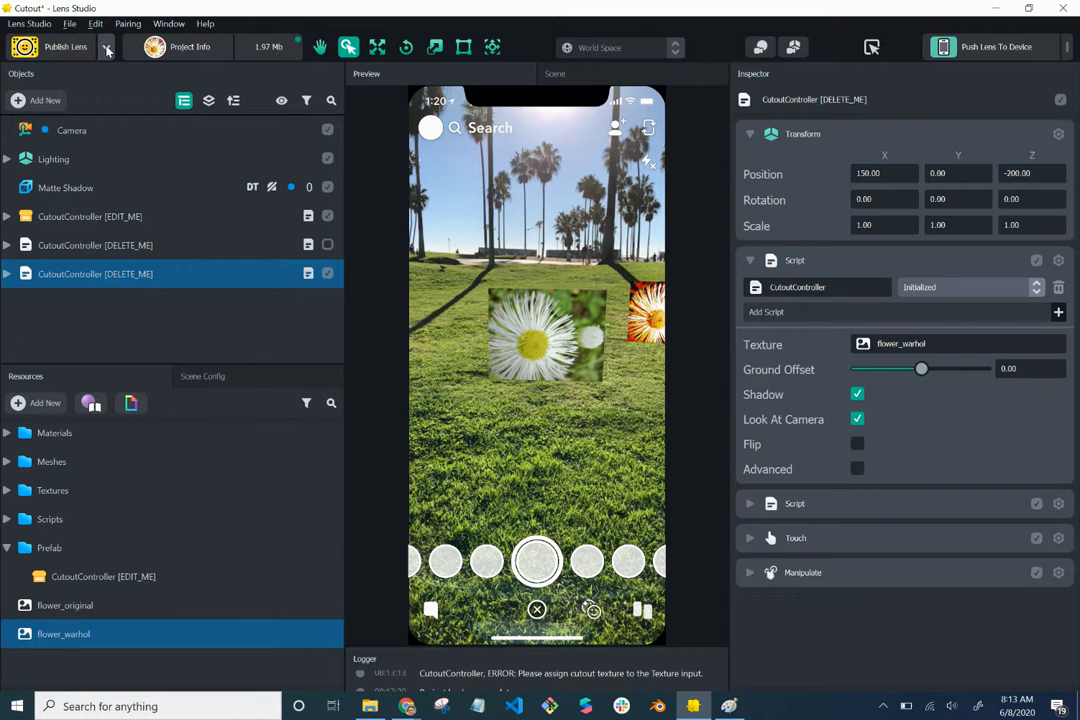
Start publishing the lens as a Community Lens and add the tags flower, warhol and art to the submission.
click(67, 48)
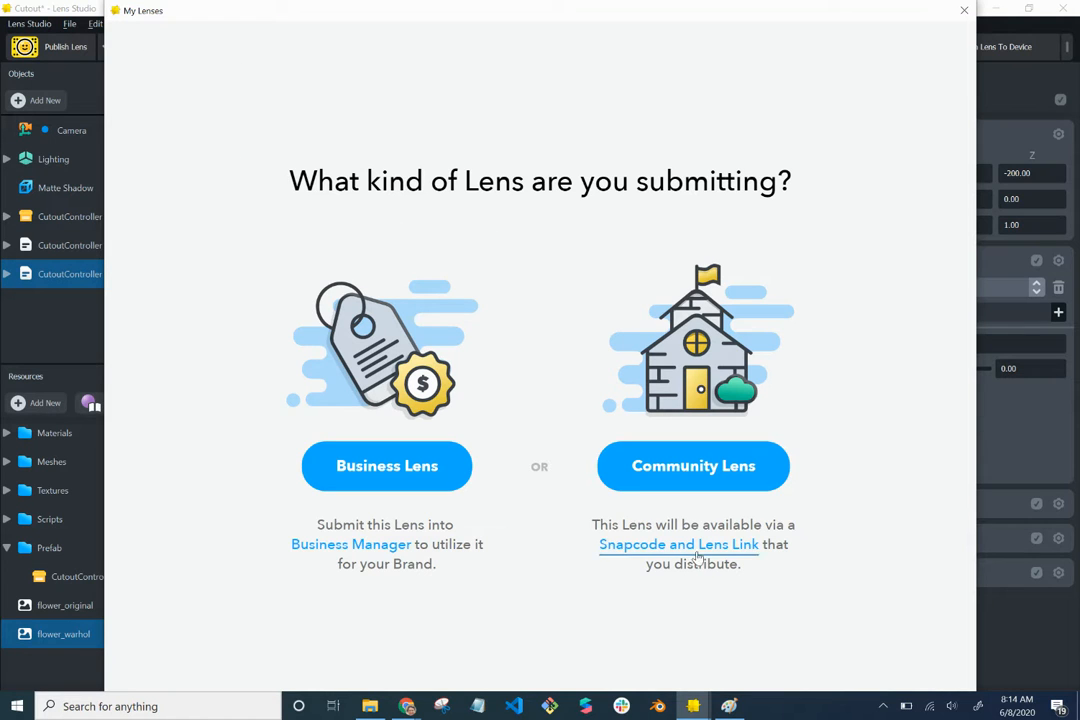
click(706, 476)
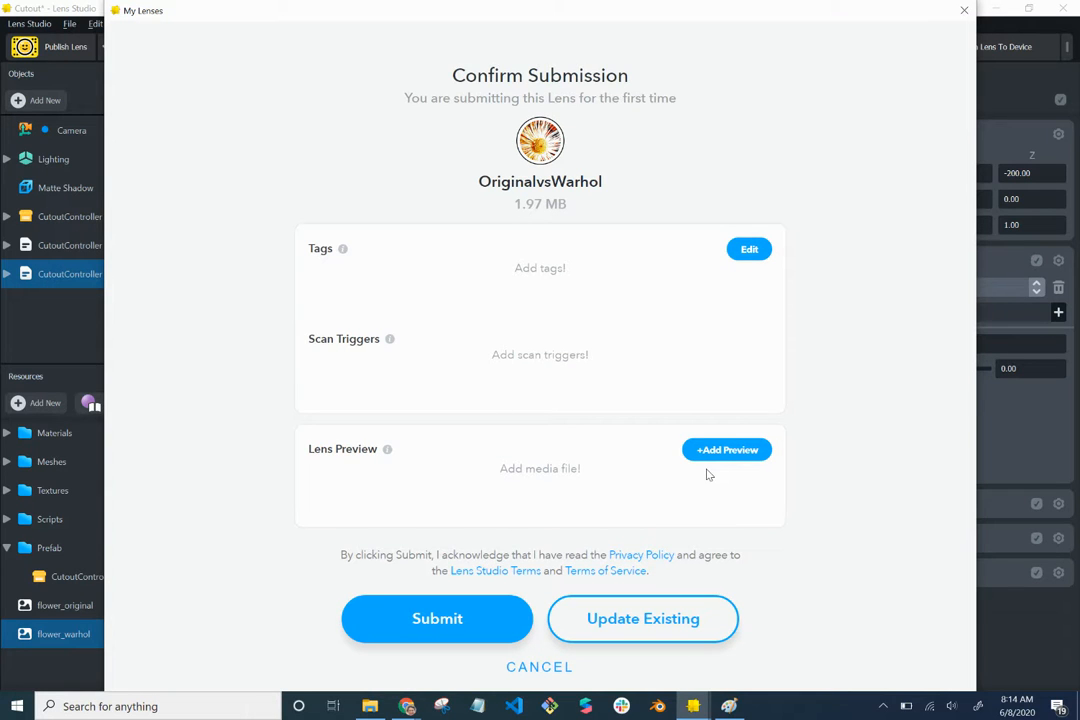
click(755, 250)
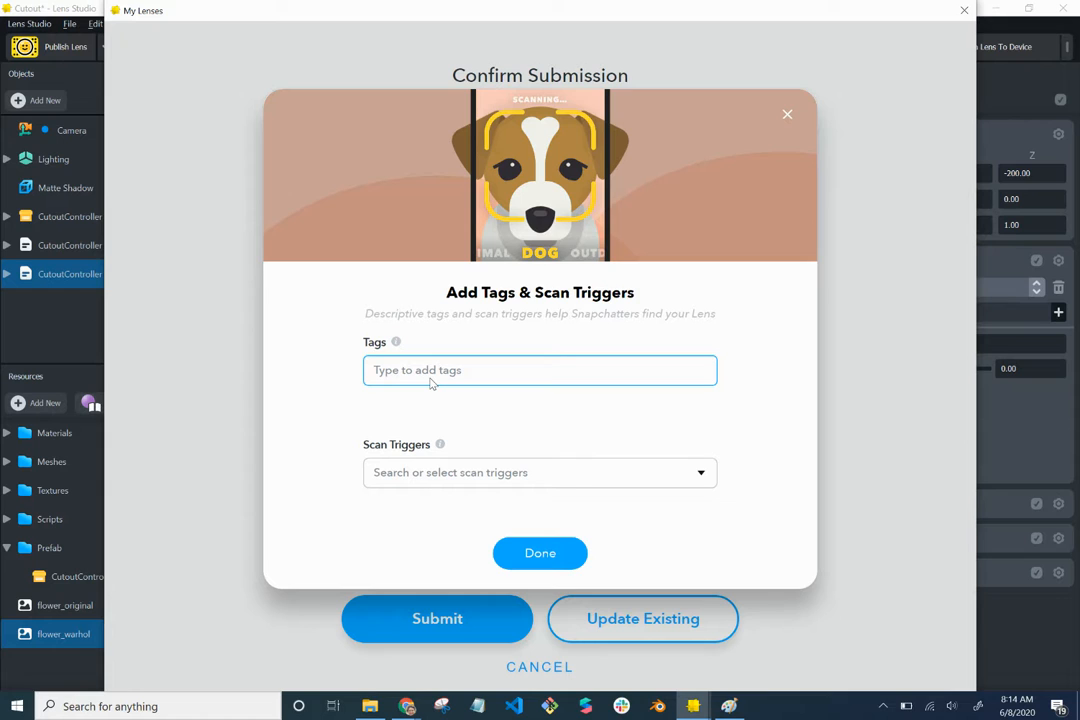
click(441, 370)
text(flower)
key(Return)
text(warhol)
key(Return)
text(art)
key(Return)
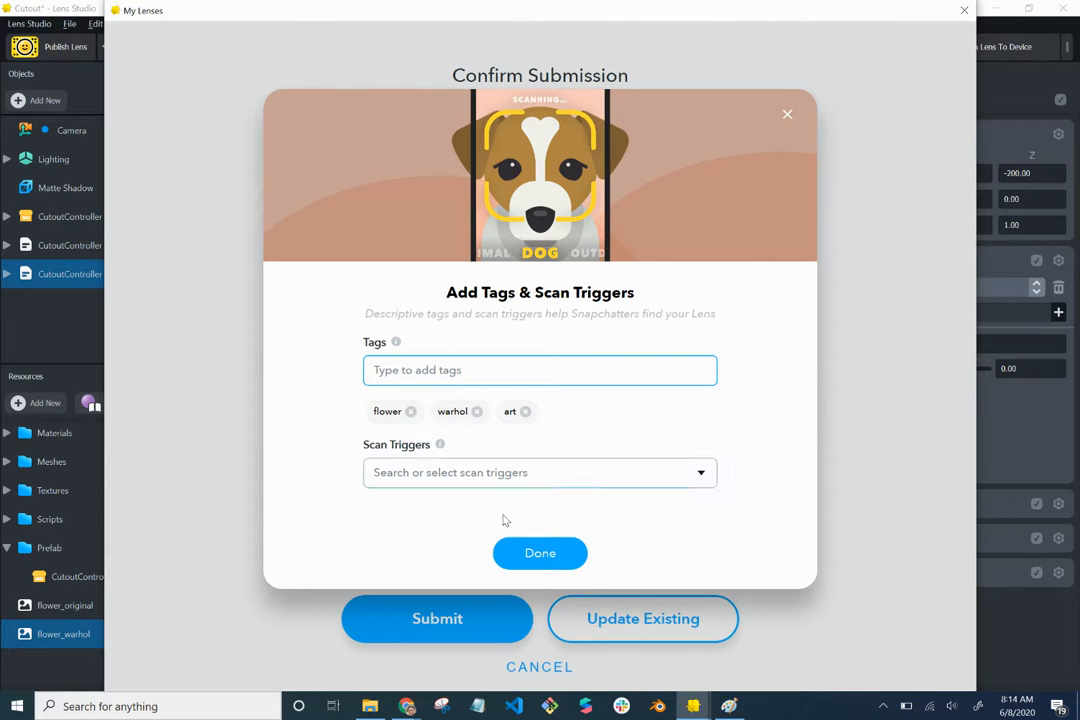